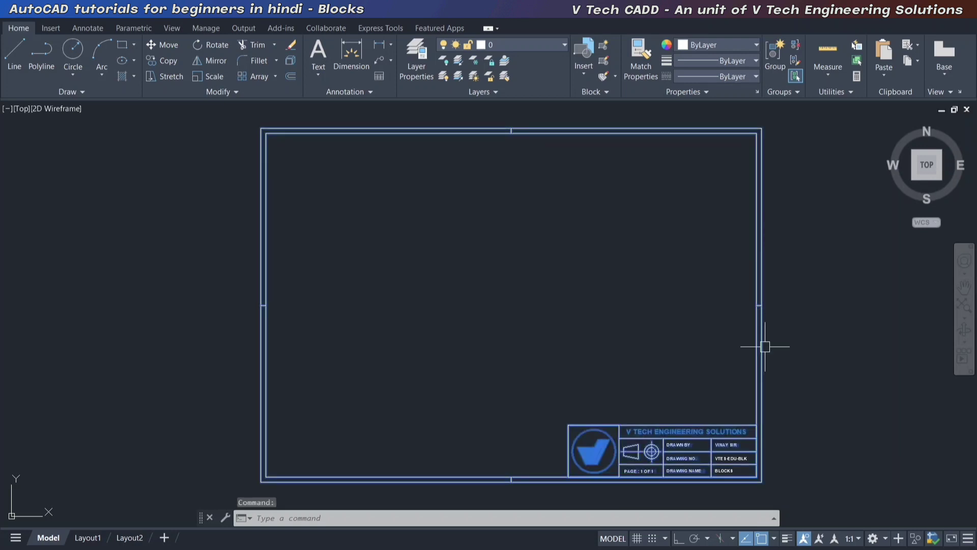
Select and inspect the VTES-EDU-BLK and BLOCKS title-block texts, then clear the selection.
{"action": "key", "text": "Escape"}
{"action": "key", "text": "Escape"}
{"action": "key", "text": "Escape"}
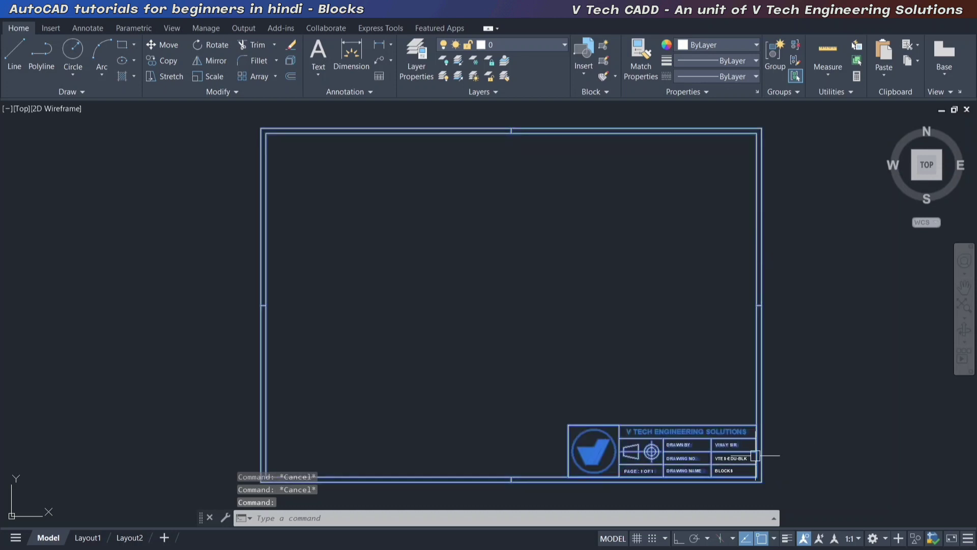
{"action": "scroll", "coordinate": [755, 456], "scroll_direction": "up", "scroll_amount": 5}
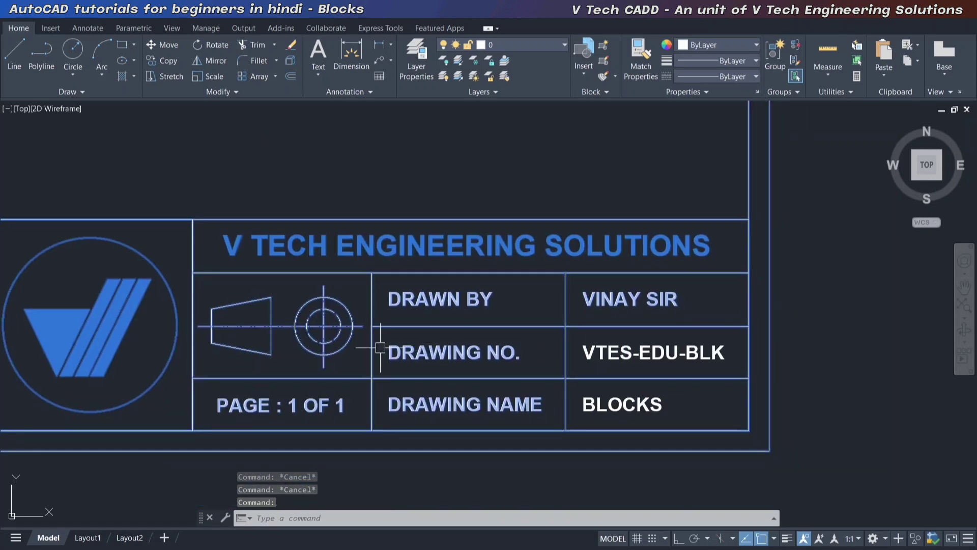
{"action": "scroll", "coordinate": [615, 357], "scroll_direction": "down", "scroll_amount": 2}
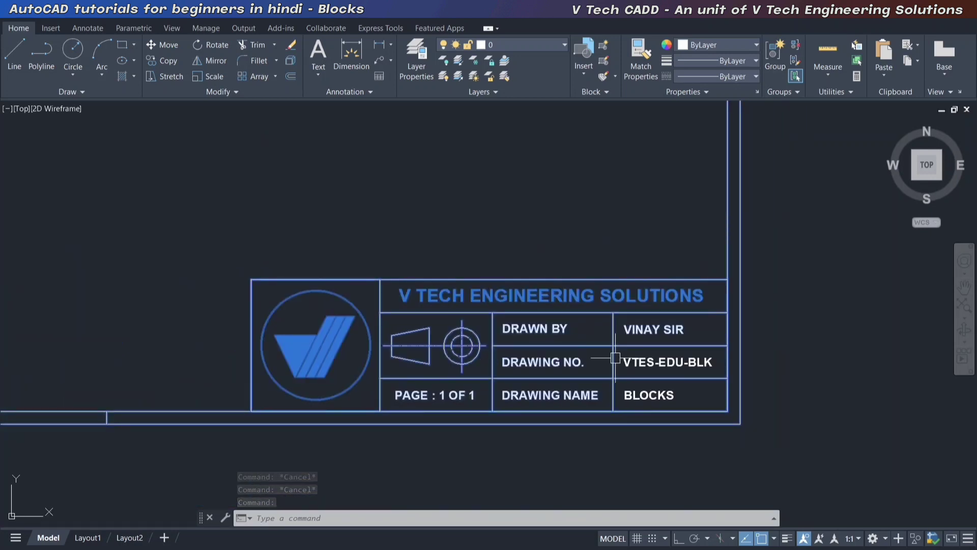
{"action": "scroll", "coordinate": [685, 361], "scroll_direction": "up", "scroll_amount": 4}
{"action": "left_click", "coordinate": [683, 362]}
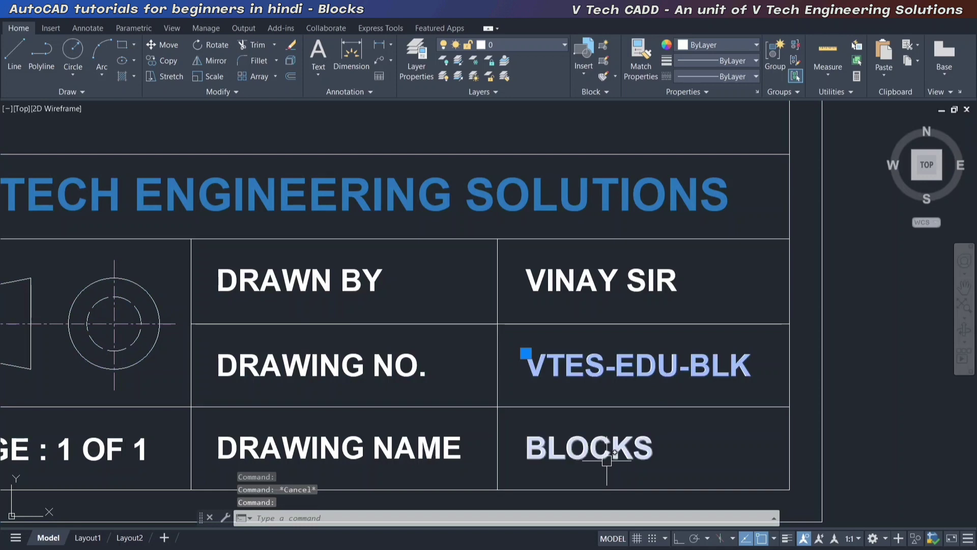
{"action": "left_click", "coordinate": [611, 448]}
{"action": "key", "text": "Escape"}
{"action": "scroll", "coordinate": [672, 407], "scroll_direction": "down", "scroll_amount": 4}
{"action": "scroll", "coordinate": [645, 364], "scroll_direction": "up", "scroll_amount": 2}
{"action": "left_click", "coordinate": [657, 359]}
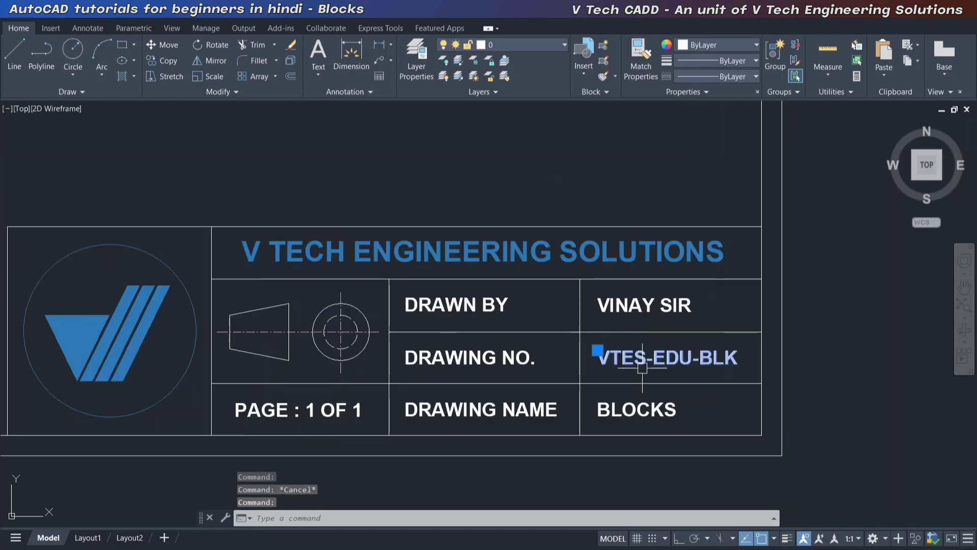
{"action": "left_click", "coordinate": [640, 412]}
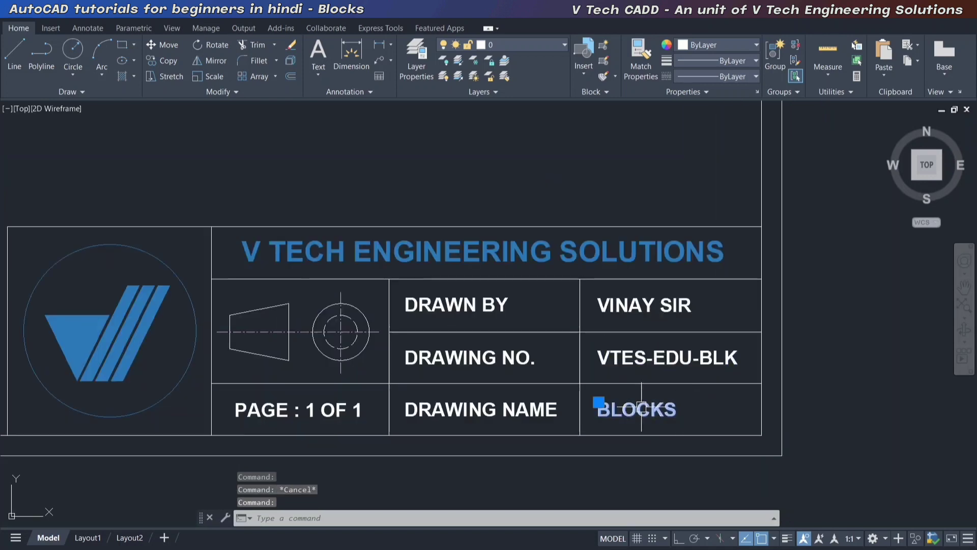
{"action": "key", "text": "Escape"}
{"action": "left_click", "coordinate": [672, 355]}
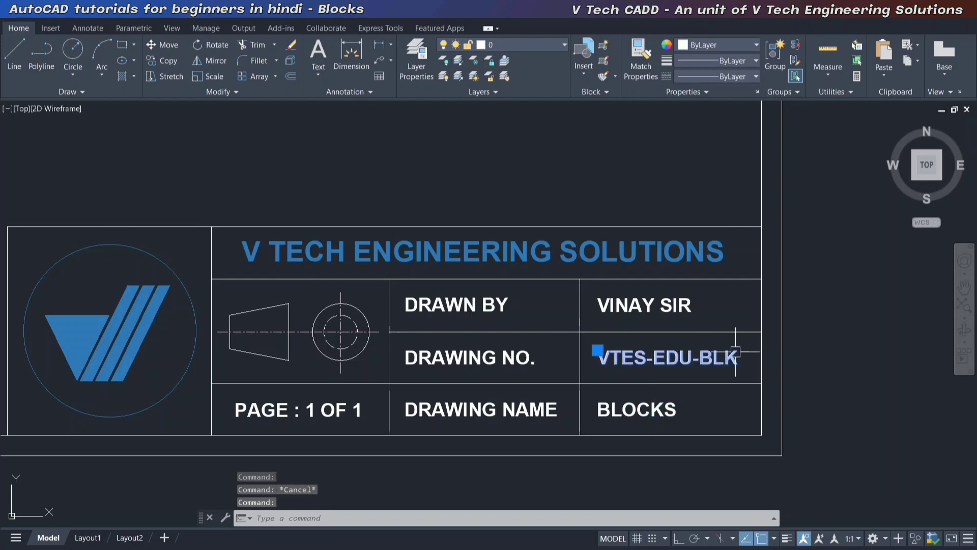
{"action": "key", "text": "Escape"}
Try moving the drawing frame to the left, then undo the move.
{"action": "scroll", "coordinate": [663, 278], "scroll_direction": "down", "scroll_amount": 5}
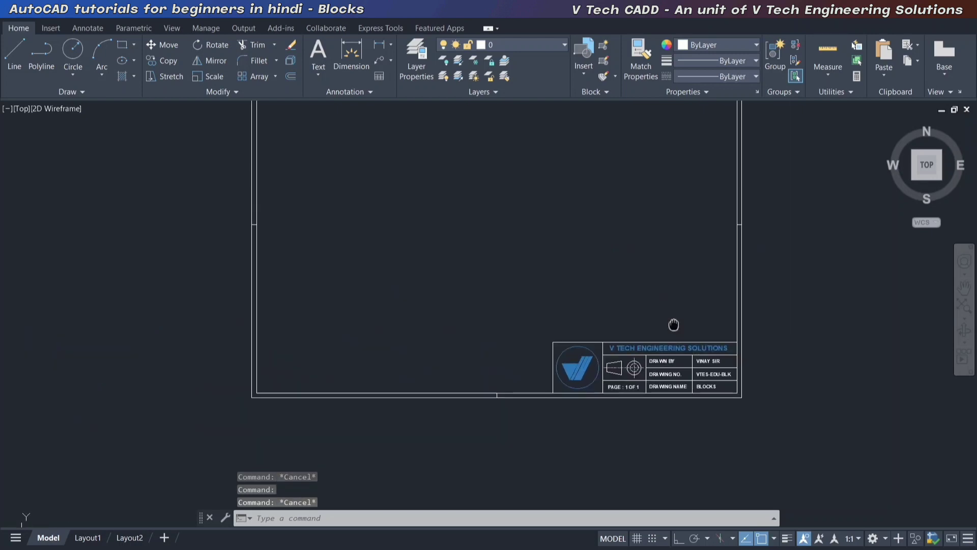
{"action": "scroll", "coordinate": [579, 315], "scroll_direction": "up", "scroll_amount": 5}
{"action": "scroll", "coordinate": [531, 294], "scroll_direction": "down", "scroll_amount": 5}
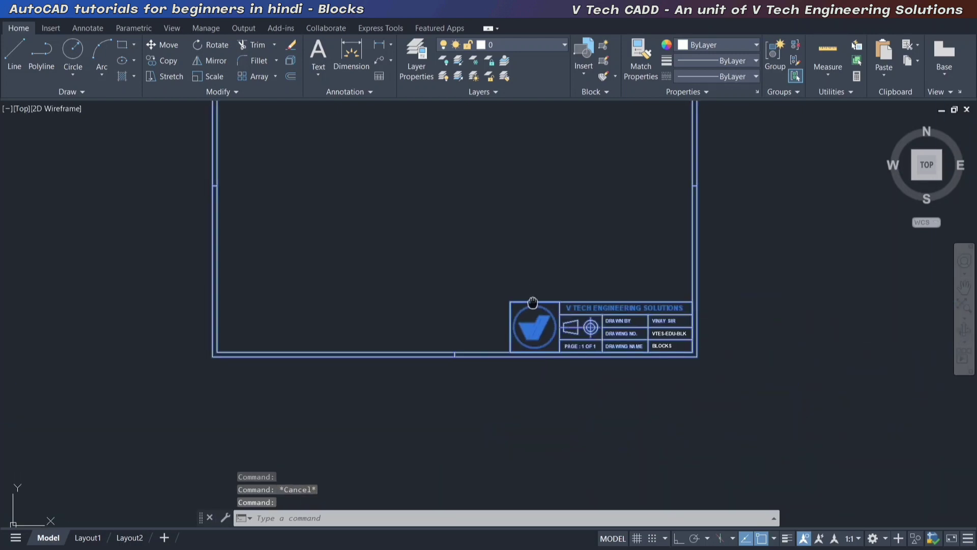
{"action": "scroll", "coordinate": [563, 298], "scroll_direction": "down", "scroll_amount": 2}
{"action": "scroll", "coordinate": [635, 330], "scroll_direction": "up", "scroll_amount": 2}
{"action": "scroll", "coordinate": [631, 328], "scroll_direction": "down", "scroll_amount": 2}
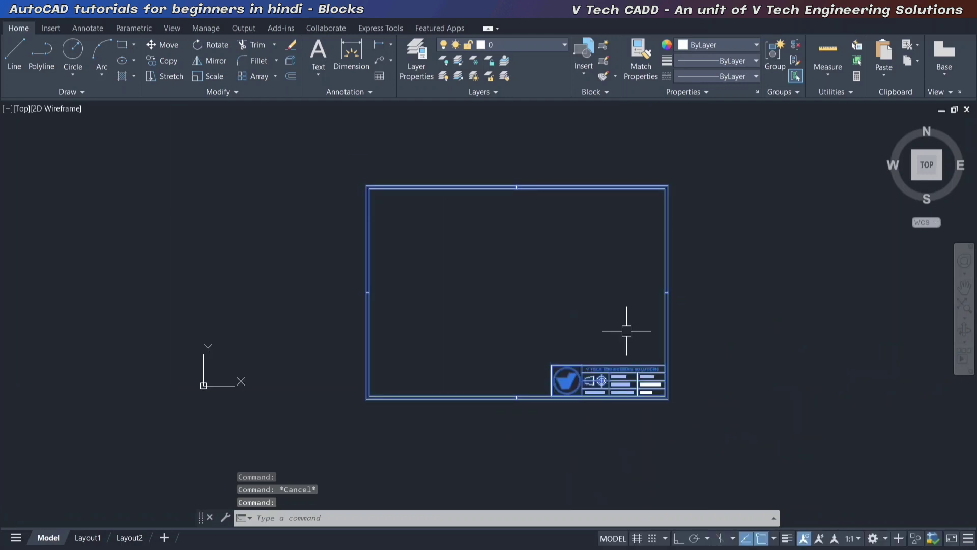
{"action": "scroll", "coordinate": [609, 327], "scroll_direction": "up", "scroll_amount": 2}
{"action": "middle_click_drag", "start_coordinate": [572, 318], "coordinate": [606, 332]}
{"action": "left_click", "coordinate": [162, 45]}
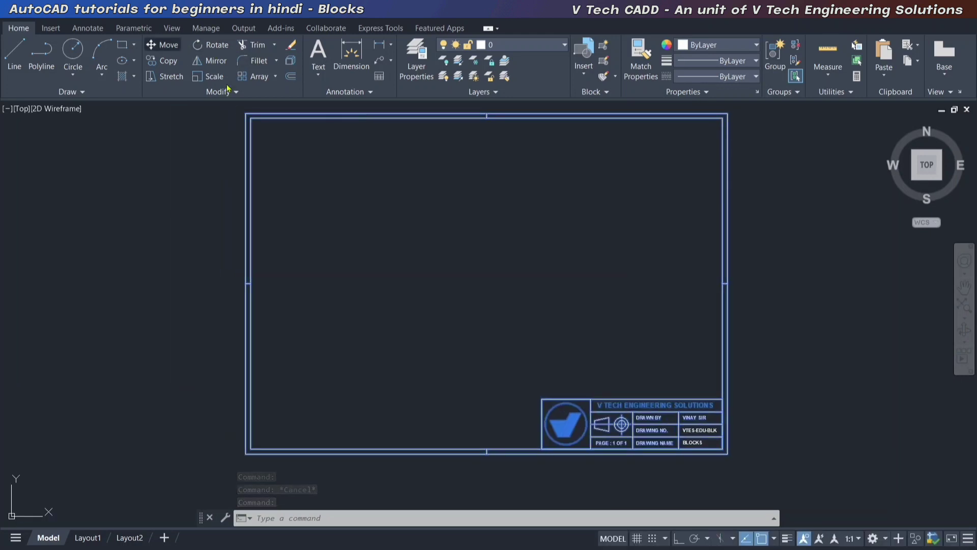
{"action": "left_click", "coordinate": [673, 284]}
{"action": "left_click", "coordinate": [494, 284]}
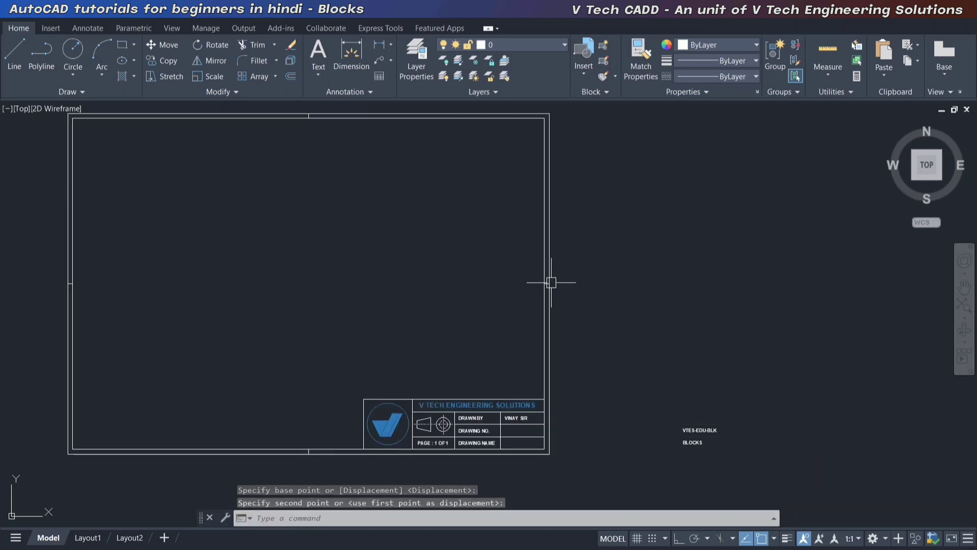
{"action": "key", "text": "ctrl+z"}
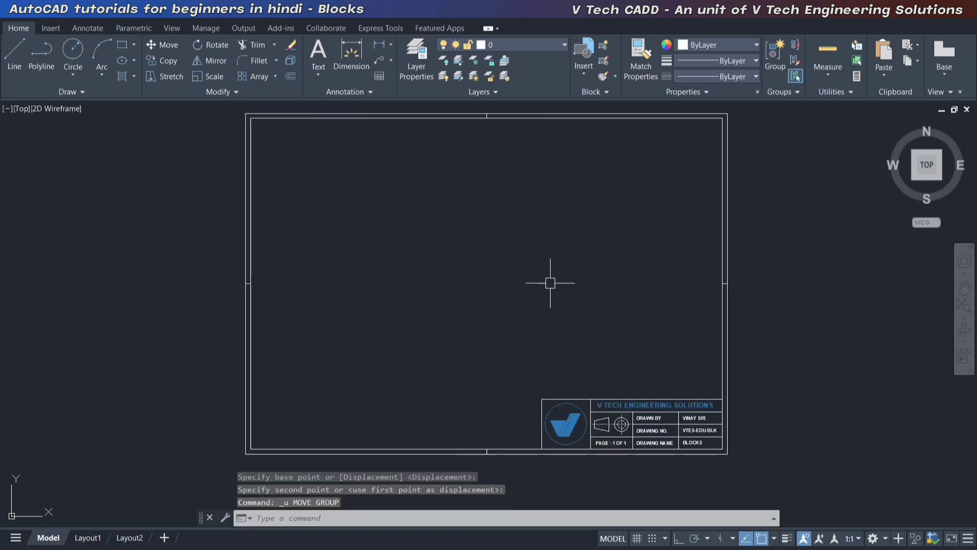
{"action": "middle_click_drag", "start_coordinate": [568, 283], "coordinate": [640, 322]}
{"action": "key", "text": "Escape"}
{"action": "key", "text": "Escape"}
{"action": "key", "text": "Escape"}
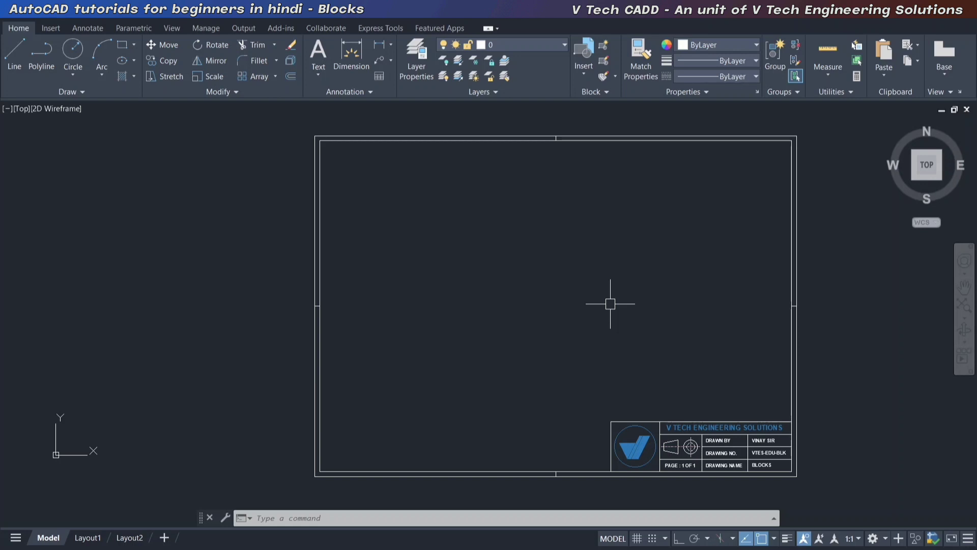
Draw an inner rectangle above the title block and colour it orange 248,153,30.
{"action": "left_click", "coordinate": [122, 45]}
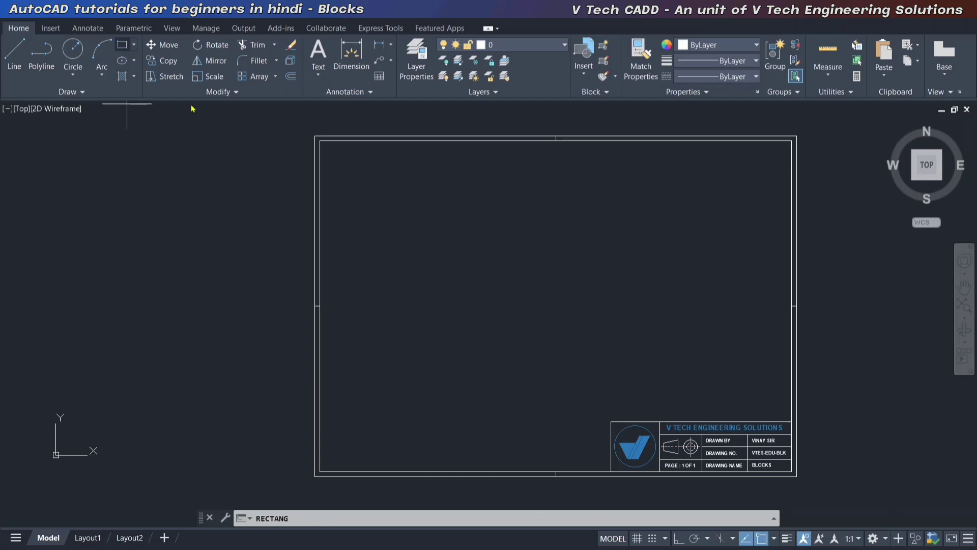
{"action": "left_click", "coordinate": [345, 167]}
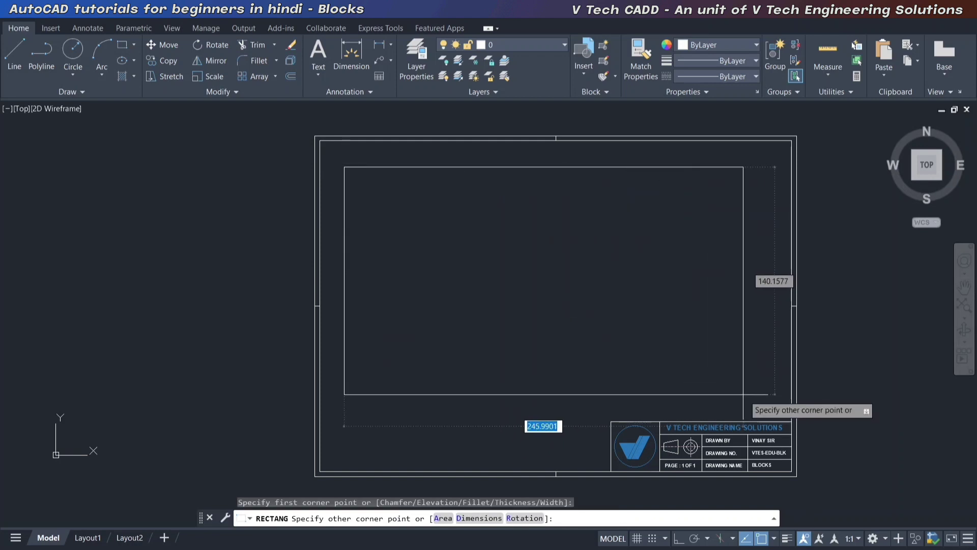
{"action": "left_click", "coordinate": [773, 401]}
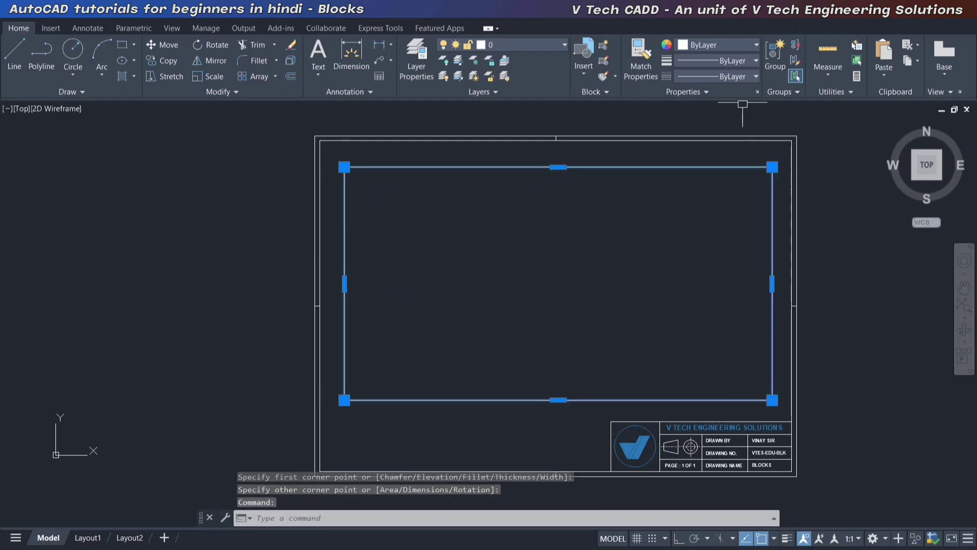
{"action": "left_click", "coordinate": [711, 44]}
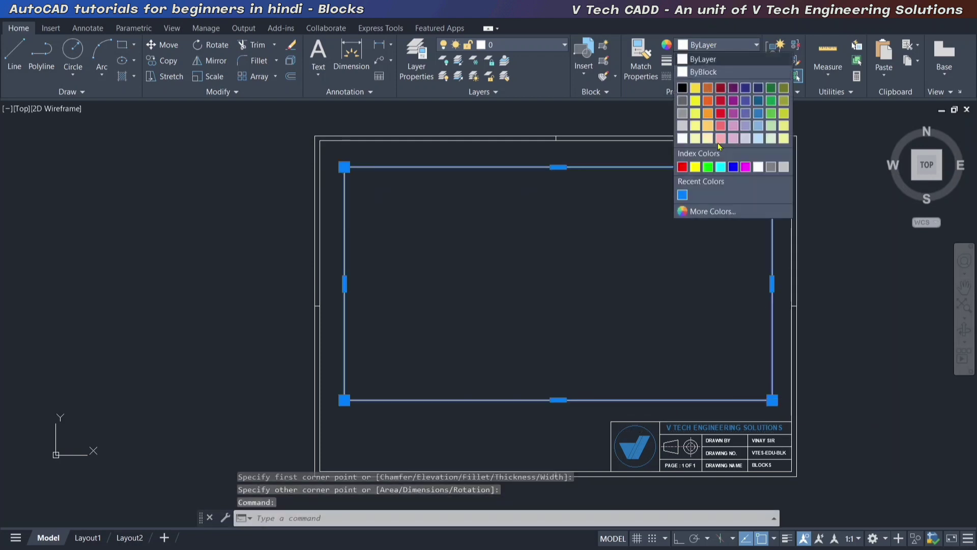
{"action": "left_click", "coordinate": [708, 112]}
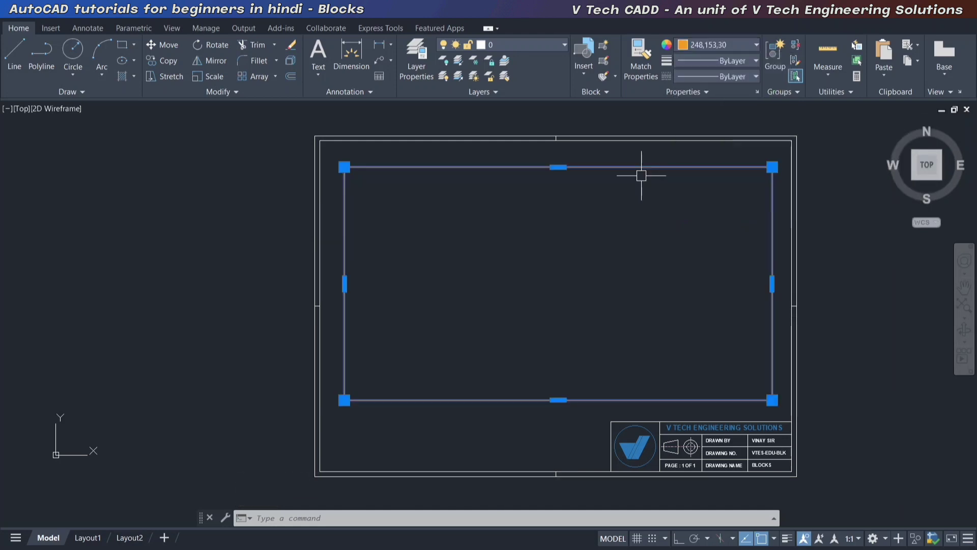
{"action": "key", "text": "Escape"}
{"action": "key", "text": "Escape"}
{"action": "key", "text": "Escape"}
Make orange 248,153,30 the current drawing colour.
{"action": "left_click", "coordinate": [712, 44]}
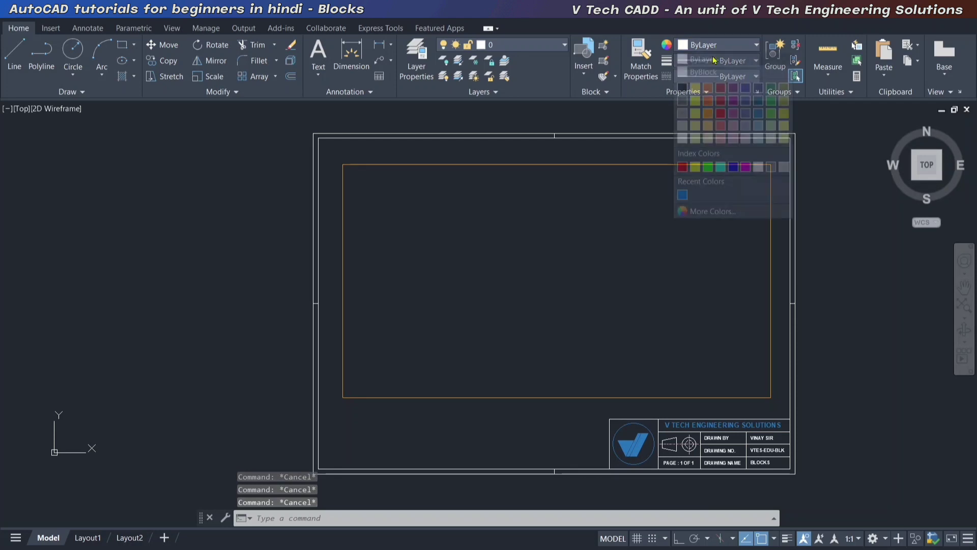
{"action": "left_click", "coordinate": [708, 113]}
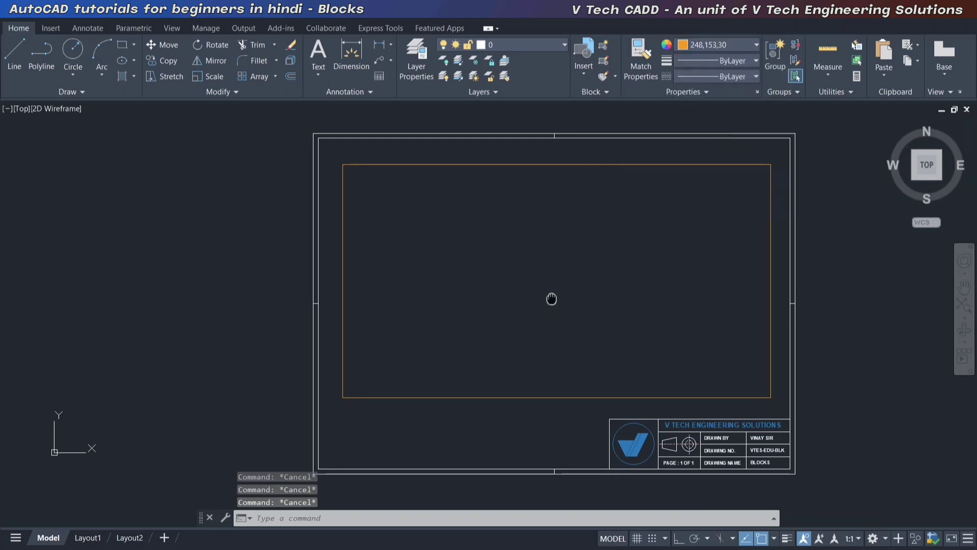
{"action": "middle_click_drag", "start_coordinate": [552, 299], "coordinate": [545, 293]}
{"action": "scroll", "coordinate": [546, 293], "scroll_direction": "up", "scroll_amount": 2}
{"action": "scroll", "coordinate": [395, 302], "scroll_direction": "down", "scroll_amount": 2}
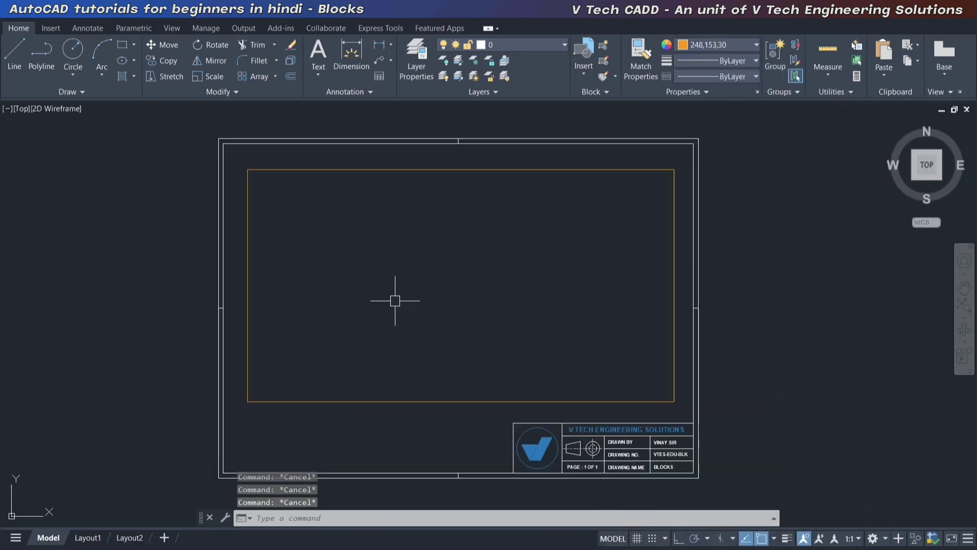
{"action": "left_click", "coordinate": [72, 54]}
Draw a 50-diameter circle inside the orange frame.
{"action": "scroll", "coordinate": [275, 201], "scroll_direction": "up", "scroll_amount": 3}
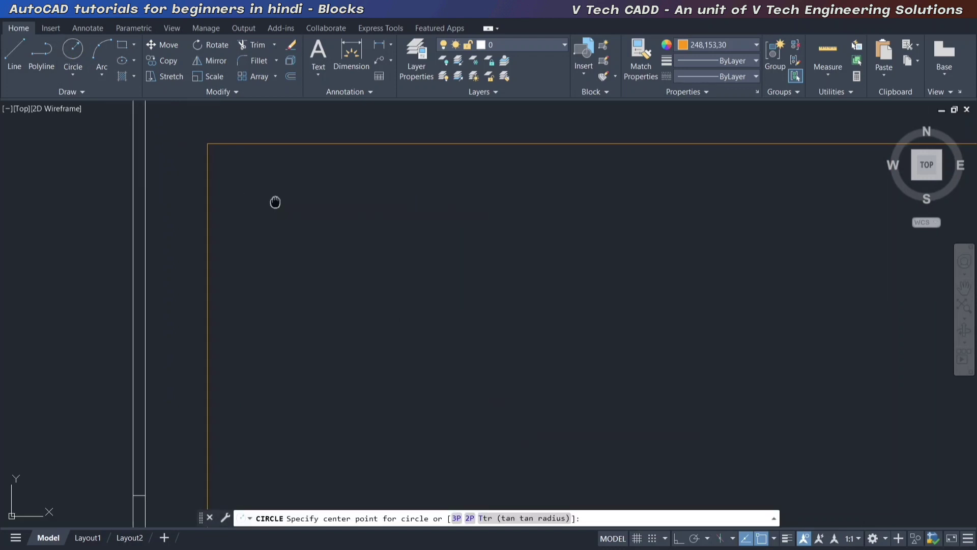
{"action": "scroll", "coordinate": [283, 225], "scroll_direction": "down", "scroll_amount": 1}
{"action": "left_click", "coordinate": [299, 242]}
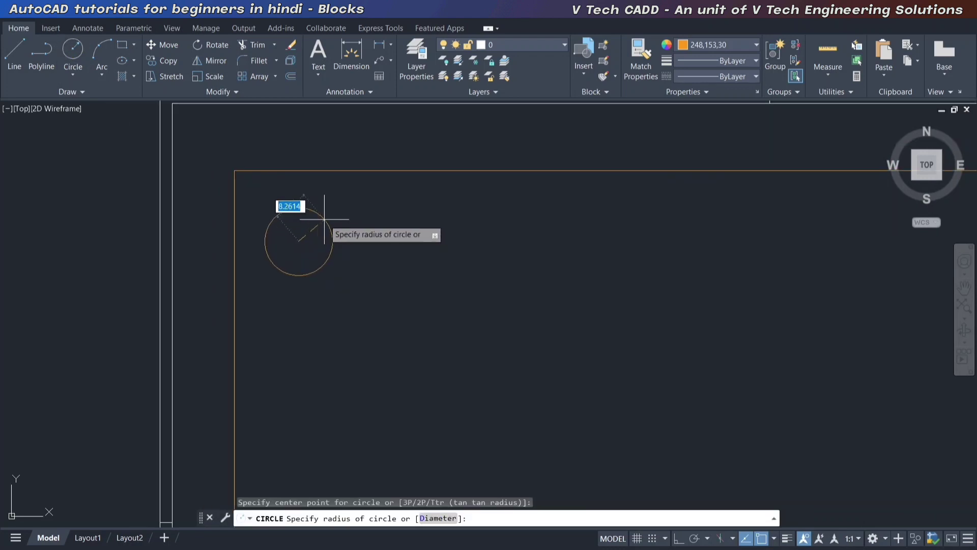
{"action": "key", "text": "Escape"}
{"action": "key", "text": "Return"}
{"action": "left_click", "coordinate": [393, 317]}
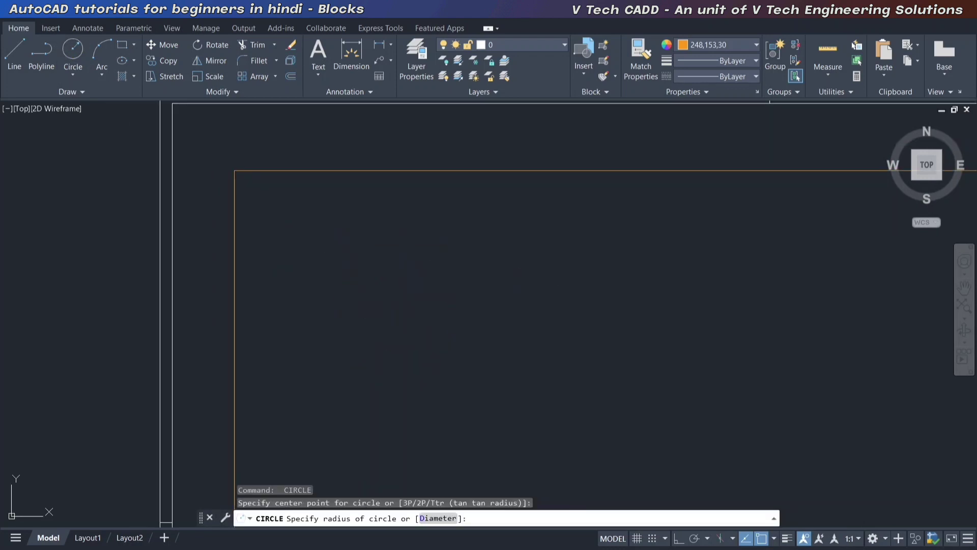
{"action": "type", "text": "D"}
{"action": "key", "text": "Return"}
{"action": "type", "text": "50"}
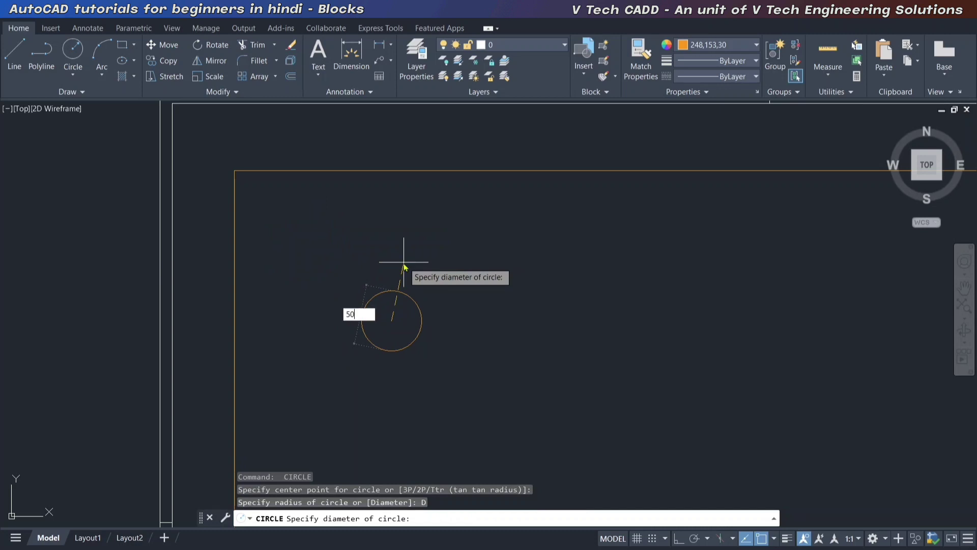
{"action": "key", "text": "Return"}
Offset the circle 10 inward to create a concentric inner circle.
{"action": "scroll", "coordinate": [404, 260], "scroll_direction": "down", "scroll_amount": 5}
{"action": "scroll", "coordinate": [384, 257], "scroll_direction": "up", "scroll_amount": 3}
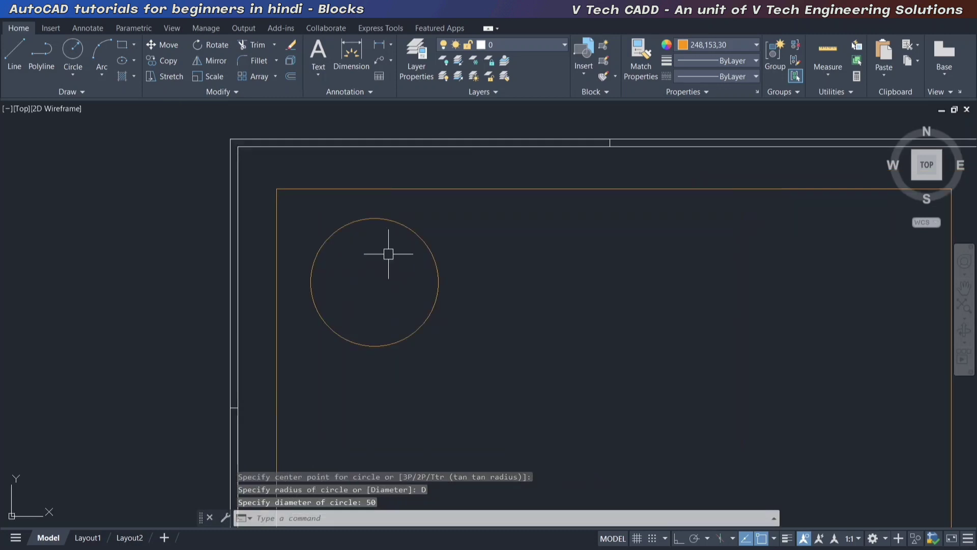
{"action": "scroll", "coordinate": [399, 255], "scroll_direction": "up", "scroll_amount": 4}
{"action": "left_click", "coordinate": [448, 200]}
{"action": "scroll", "coordinate": [392, 209], "scroll_direction": "down", "scroll_amount": 2}
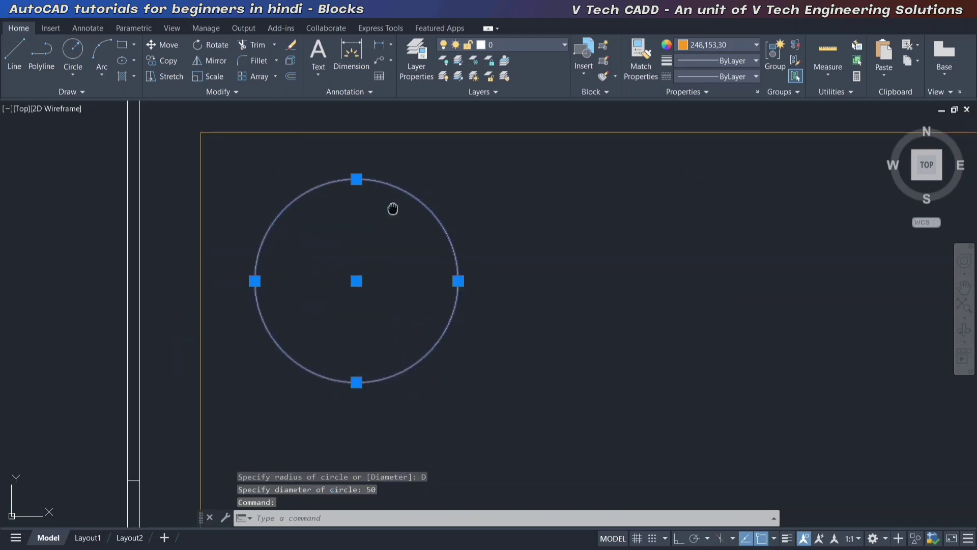
{"action": "middle_click_drag", "start_coordinate": [392, 209], "coordinate": [408, 200]}
{"action": "type", "text": "o"}
{"action": "key", "text": "Return"}
{"action": "type", "text": "10"}
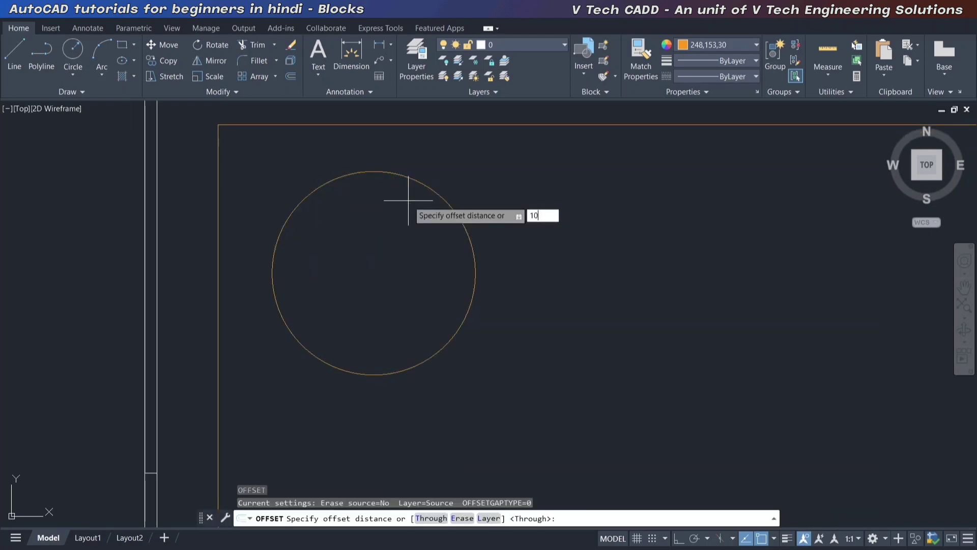
{"action": "key", "text": "Return"}
{"action": "left_click", "coordinate": [407, 178]}
{"action": "left_click", "coordinate": [402, 214]}
{"action": "key", "text": "Escape"}
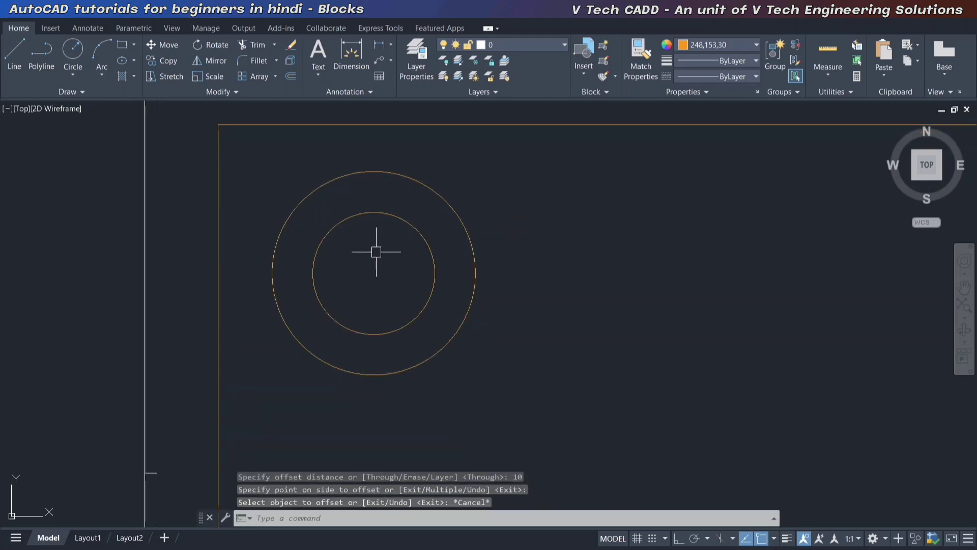
{"action": "type", "text": "c"}
Draw a 4-diameter hole centred on the inner circle's top quadrant.
{"action": "key", "text": "Return"}
{"action": "left_click", "coordinate": [374, 212]}
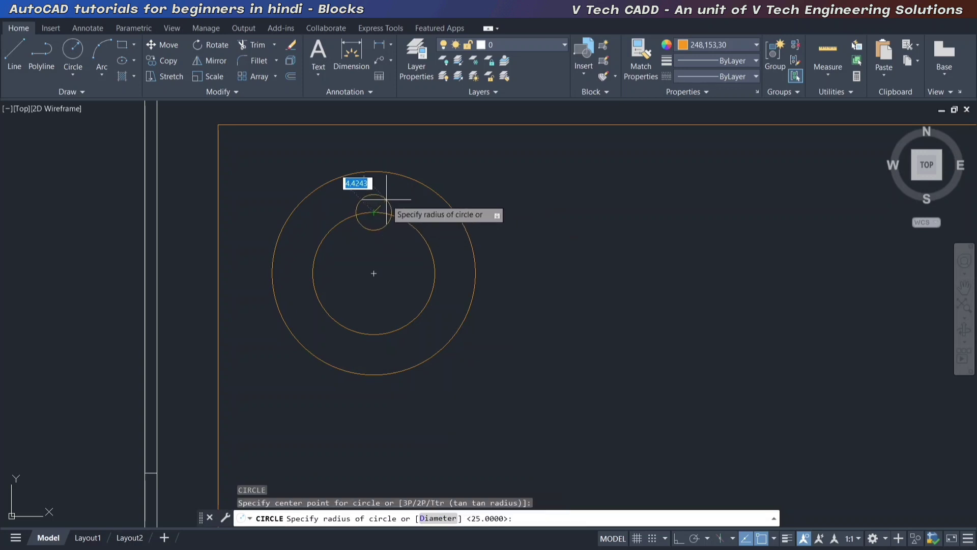
{"action": "type", "text": "d"}
{"action": "key", "text": "Return"}
{"action": "type", "text": "4"}
{"action": "key", "text": "Return"}
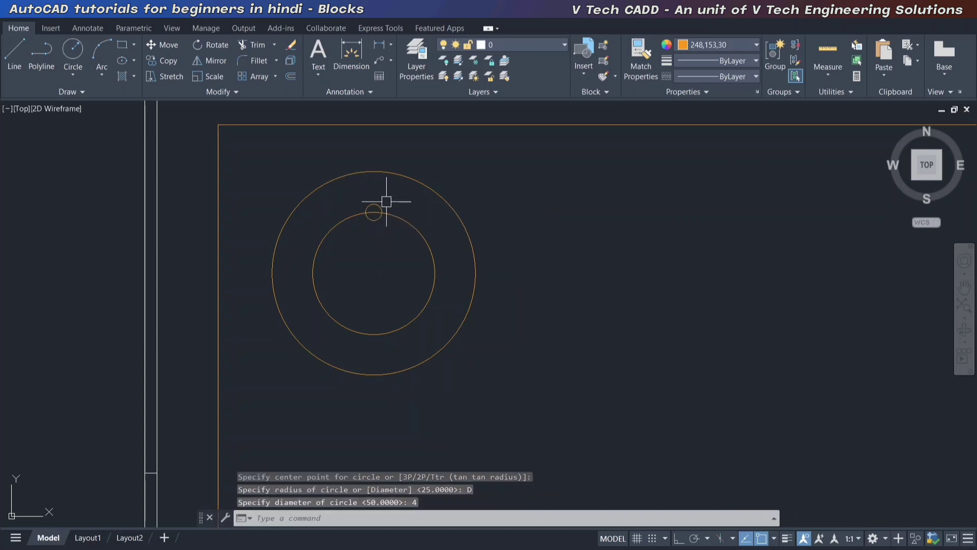
{"action": "left_click", "coordinate": [276, 76]}
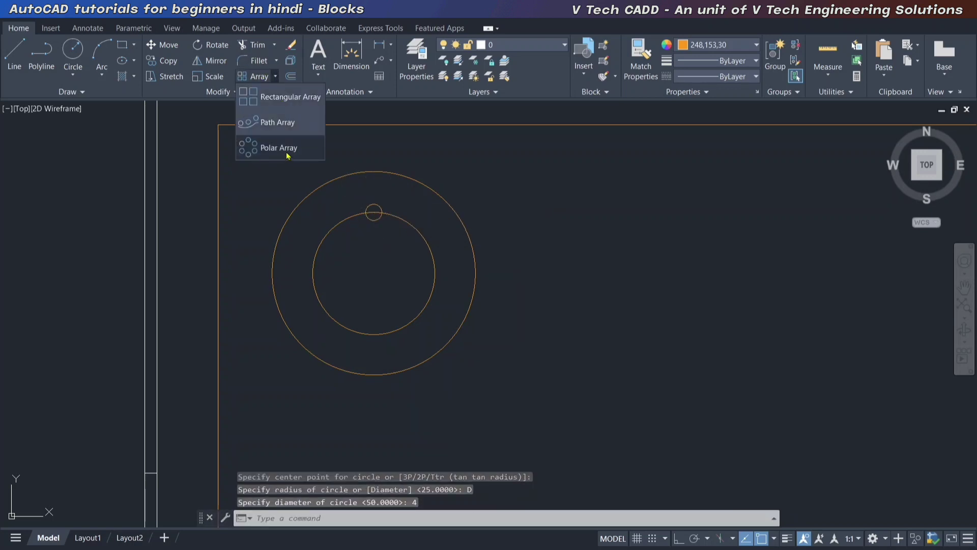
Polar-array the 4-diameter hole six times around the flange centre.
{"action": "left_click", "coordinate": [284, 150]}
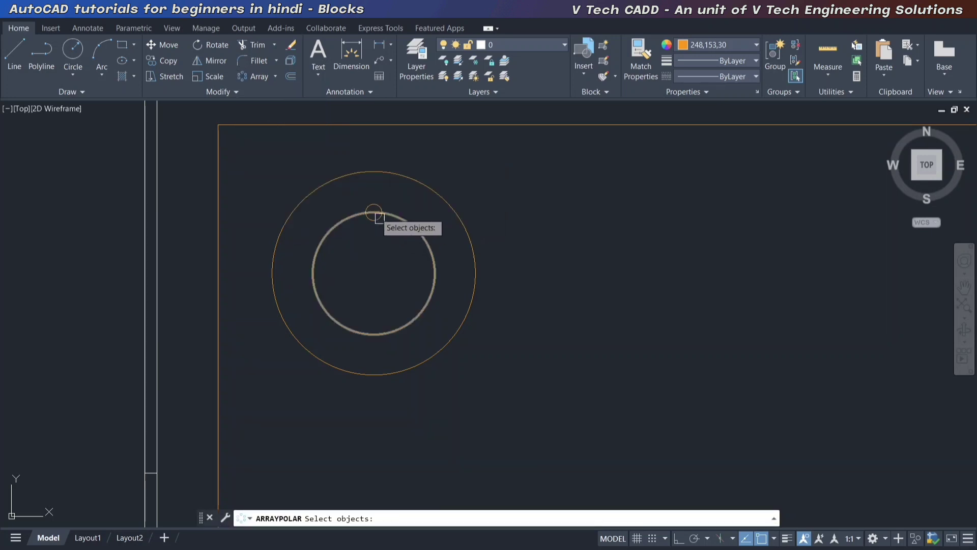
{"action": "scroll", "coordinate": [377, 209], "scroll_direction": "up", "scroll_amount": 2}
{"action": "left_click", "coordinate": [377, 203]}
{"action": "key", "text": "Return"}
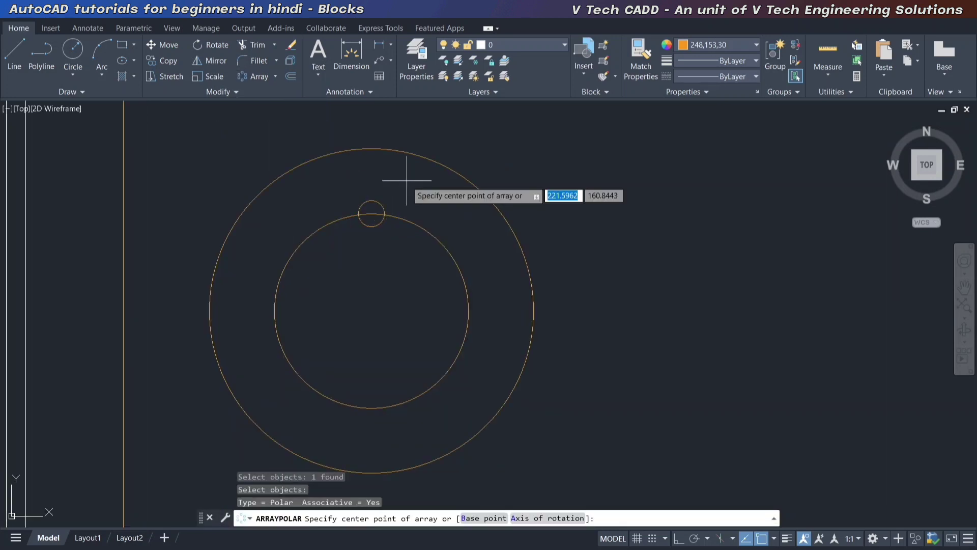
{"action": "scroll", "coordinate": [407, 188], "scroll_direction": "down", "scroll_amount": 2}
{"action": "left_click", "coordinate": [385, 266]}
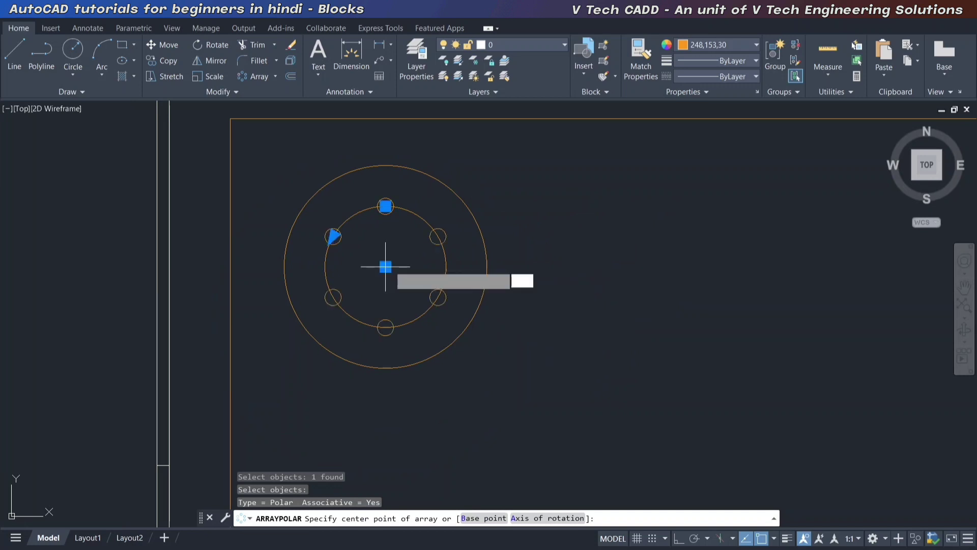
{"action": "left_click", "coordinate": [608, 69]}
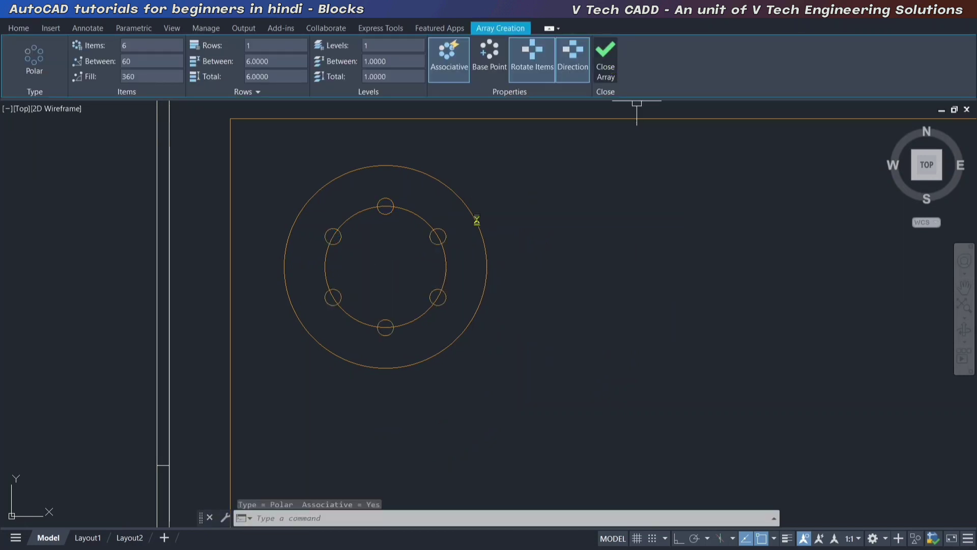
Give the inner circle grey colour 8 and the CENTER linetype.
{"action": "left_click", "coordinate": [426, 212]}
{"action": "left_click", "coordinate": [731, 44]}
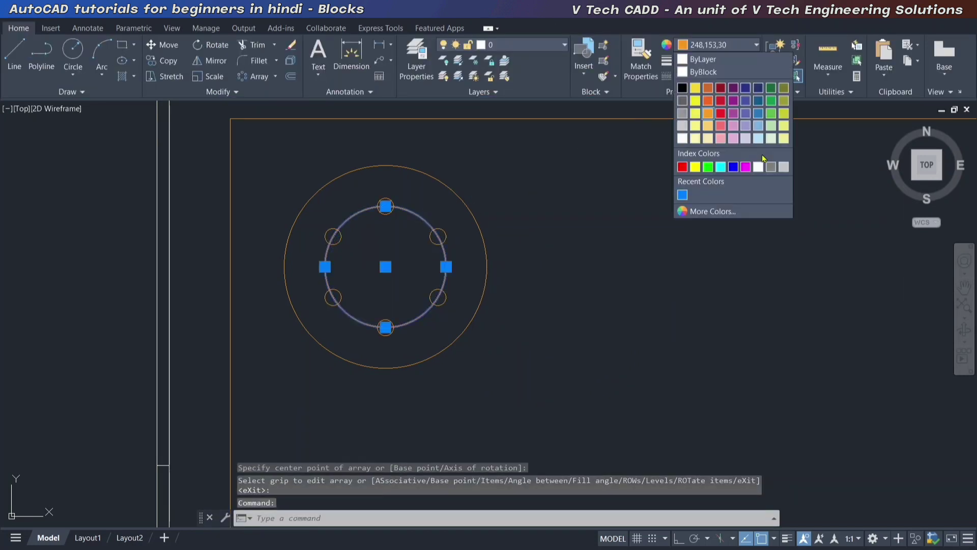
{"action": "left_click", "coordinate": [684, 150]}
{"action": "left_click", "coordinate": [720, 77]}
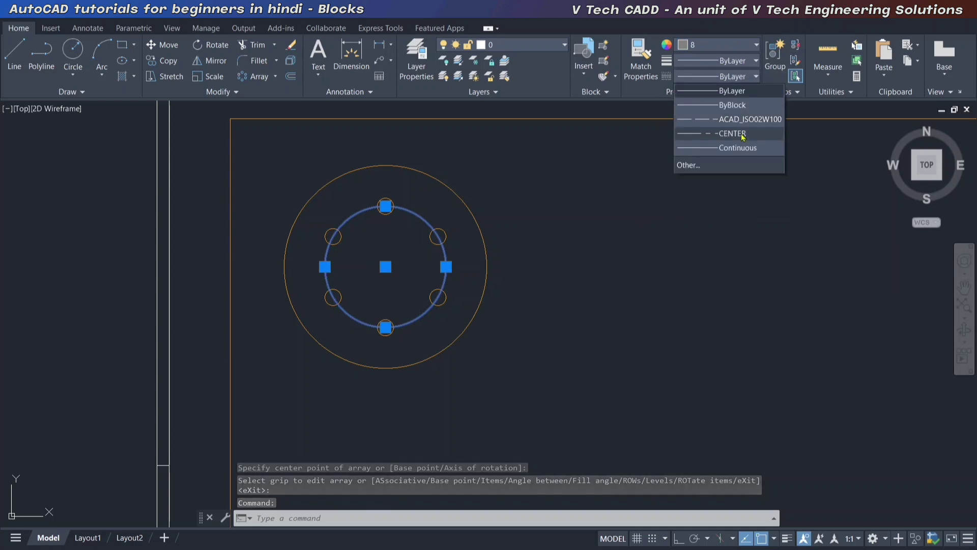
{"action": "left_click", "coordinate": [735, 133]}
{"action": "key", "text": "Escape"}
{"action": "key", "text": "Escape"}
{"action": "key", "text": "Escape"}
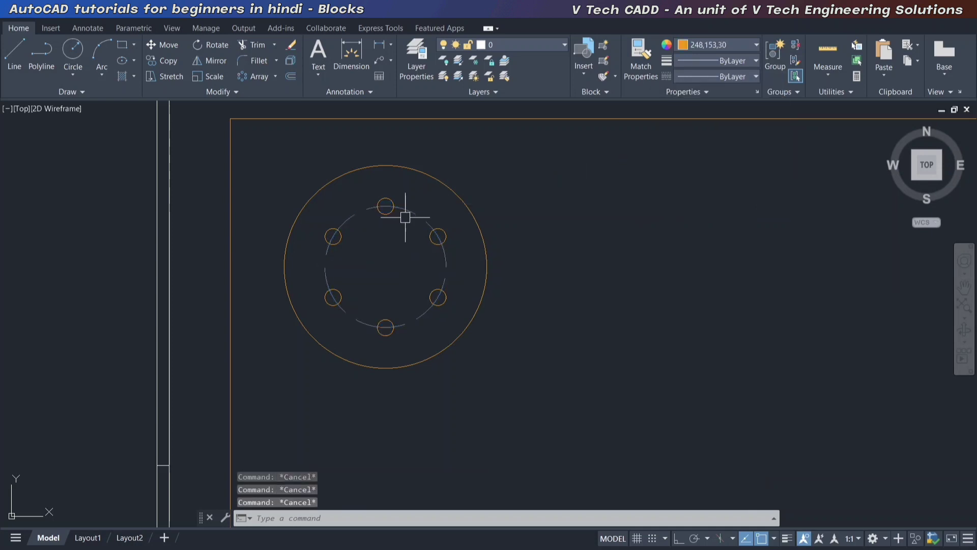
Colour the flange circles pink 209,156,199.
{"action": "scroll", "coordinate": [350, 218], "scroll_direction": "down", "scroll_amount": 2}
{"action": "left_click", "coordinate": [449, 205]}
{"action": "left_click", "coordinate": [408, 224]}
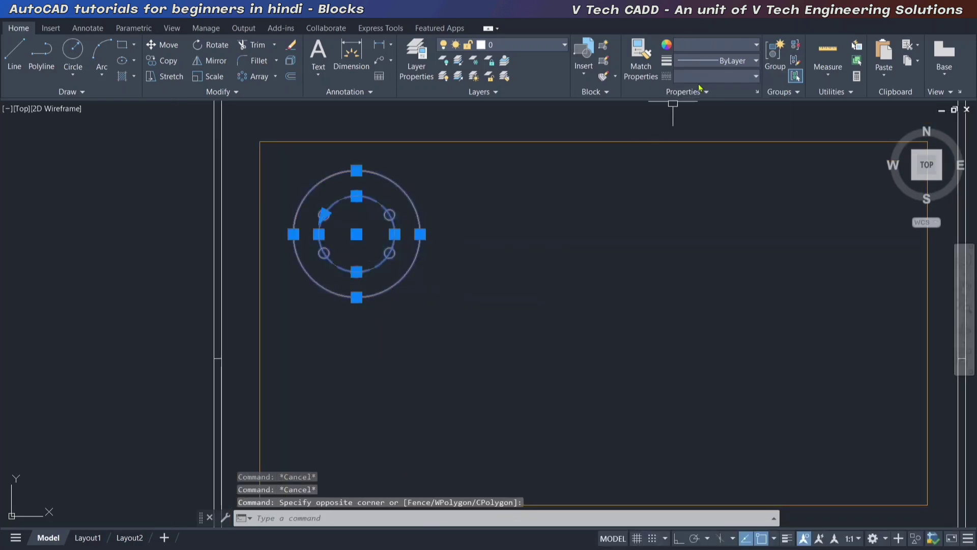
{"action": "left_click", "coordinate": [742, 48]}
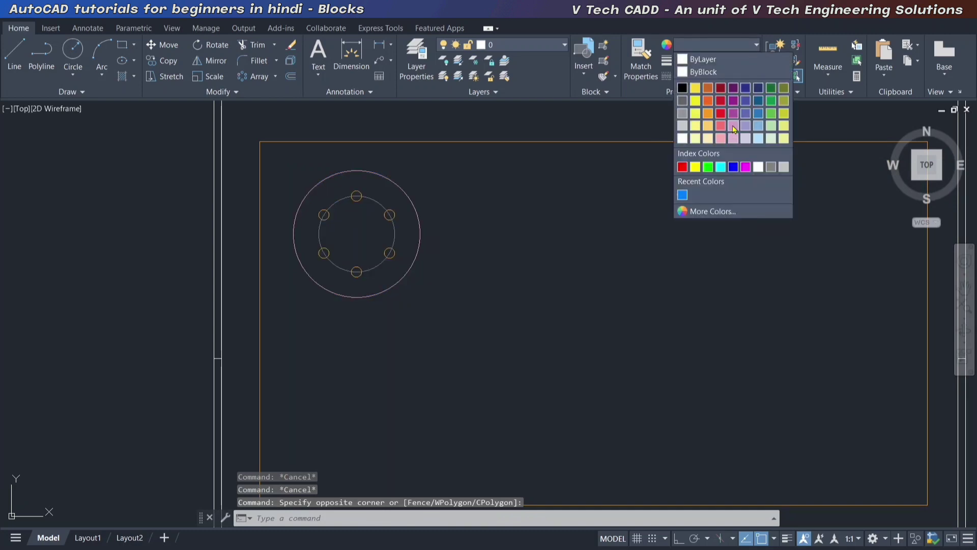
{"action": "left_click", "coordinate": [734, 129]}
{"action": "key", "text": "Escape"}
{"action": "key", "text": "Escape"}
{"action": "left_click", "coordinate": [421, 180]}
{"action": "left_click", "coordinate": [405, 254]}
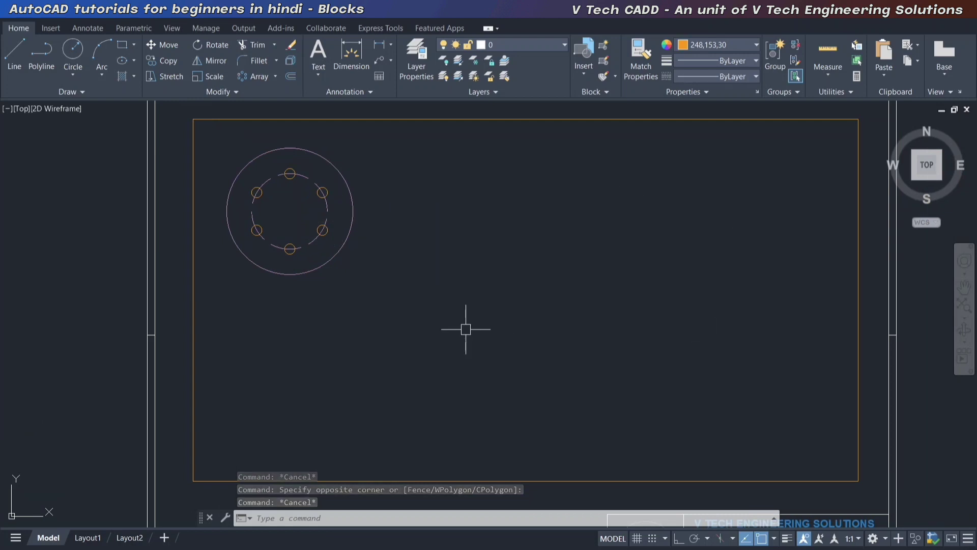
{"action": "scroll", "coordinate": [438, 319], "scroll_direction": "down", "scroll_amount": 2}
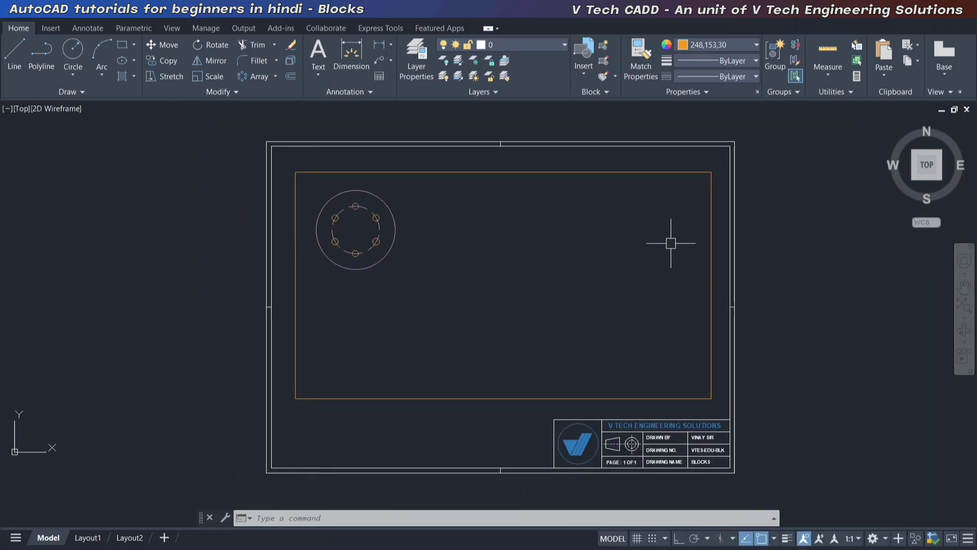
{"action": "scroll", "coordinate": [398, 236], "scroll_direction": "up", "scroll_amount": 2}
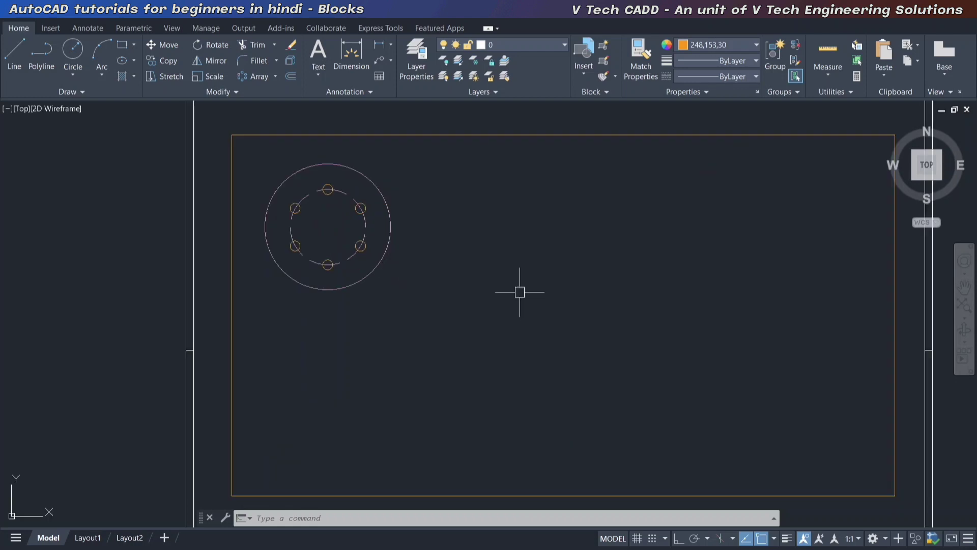
Draw a horizontal line from inside the frame to the right frame edge.
{"action": "key", "text": "l"}
{"action": "key", "text": "Return"}
{"action": "left_click", "coordinate": [754, 347]}
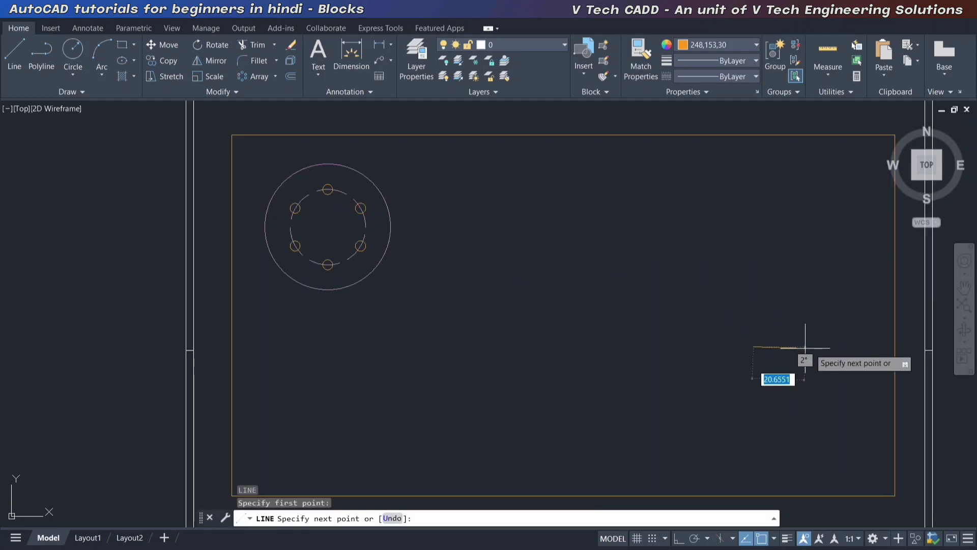
{"action": "left_click", "coordinate": [895, 347]}
{"action": "key", "text": "Escape"}
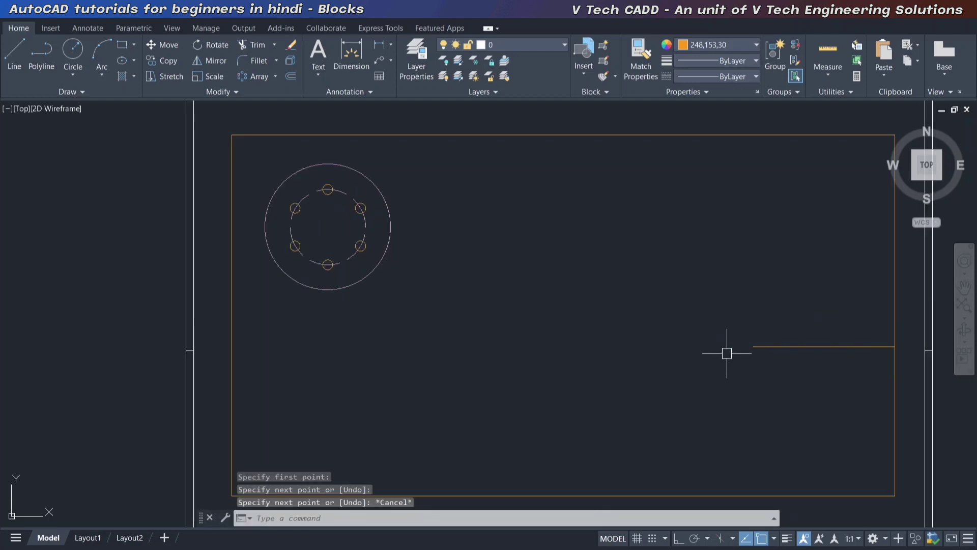
{"action": "middle_click_drag", "start_coordinate": [751, 350], "coordinate": [758, 285]}
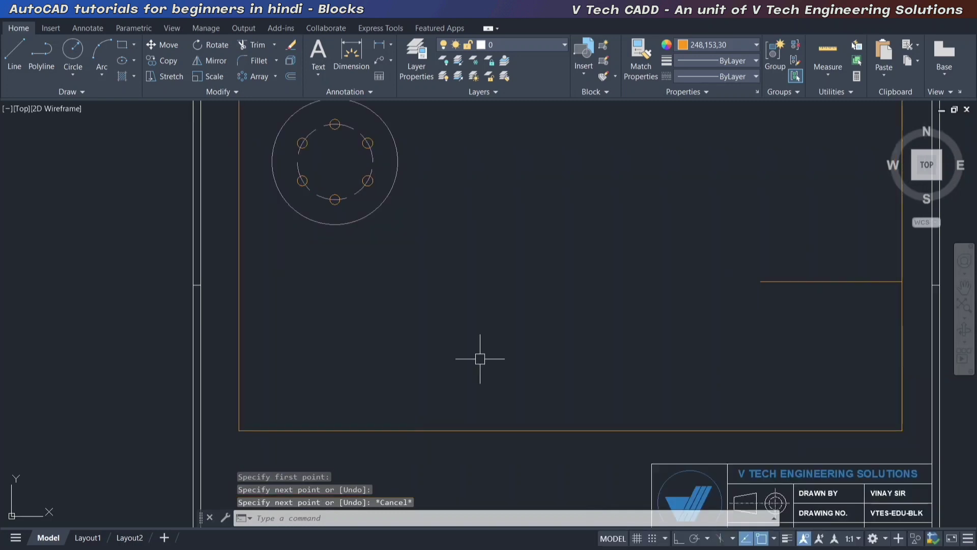
With Ortho on, draw a vertical line up from the bottom frame edge.
{"action": "key", "text": "l"}
{"action": "key", "text": "Return"}
{"action": "left_click", "coordinate": [481, 430]}
{"action": "key", "text": "F8"}
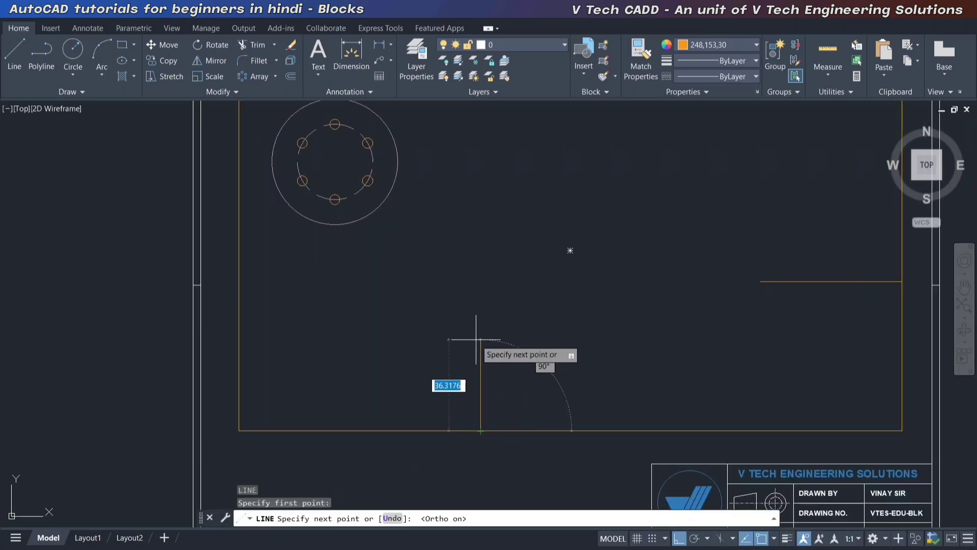
{"action": "left_click", "coordinate": [476, 340]}
{"action": "key", "text": "Escape"}
{"action": "scroll", "coordinate": [520, 343], "scroll_direction": "down", "scroll_amount": 2}
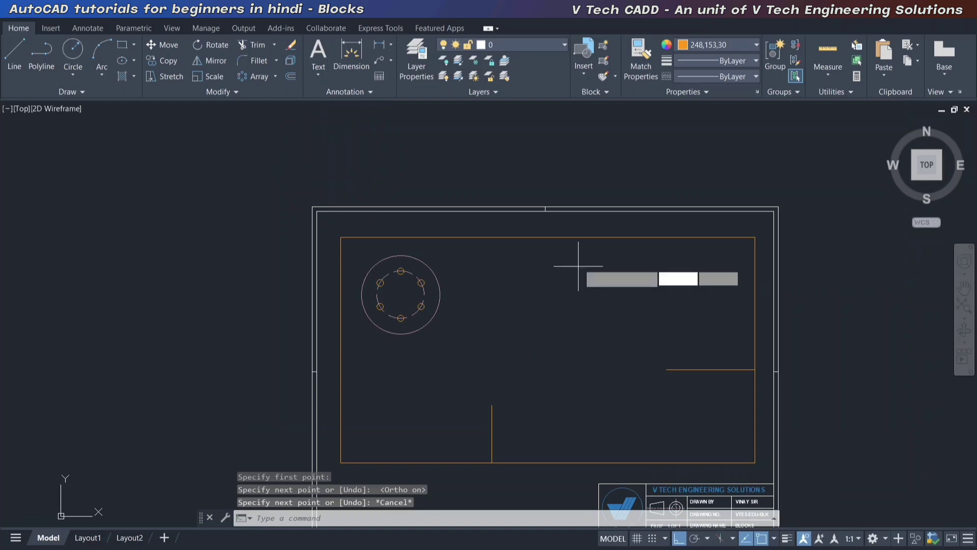
Draw a vertical line down from the top frame edge.
{"action": "key", "text": "l"}
{"action": "key", "text": "Return"}
{"action": "left_click", "coordinate": [575, 238]}
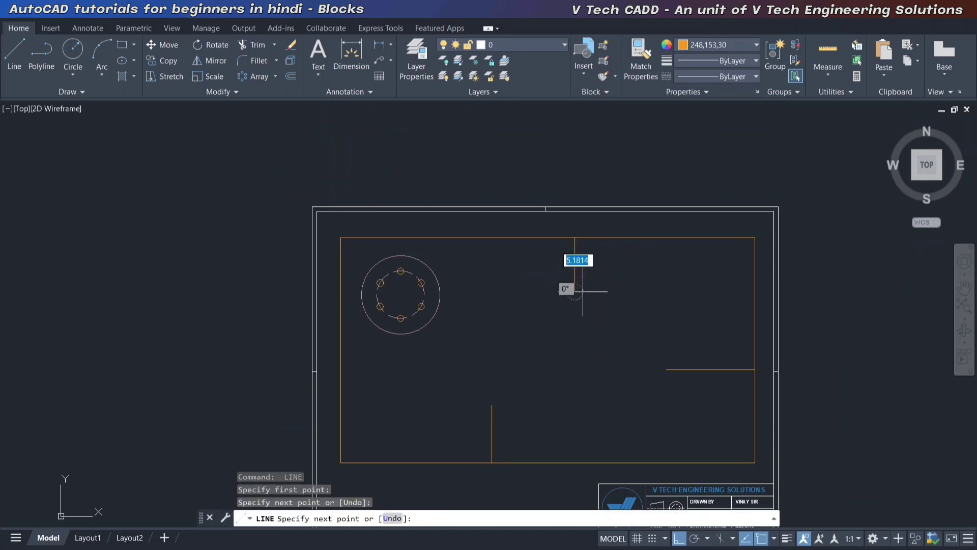
{"action": "left_click", "coordinate": [582, 291]}
{"action": "key", "text": "Return"}
{"action": "scroll", "coordinate": [528, 337], "scroll_direction": "up", "scroll_amount": 1}
{"action": "scroll", "coordinate": [443, 284], "scroll_direction": "up", "scroll_amount": 1}
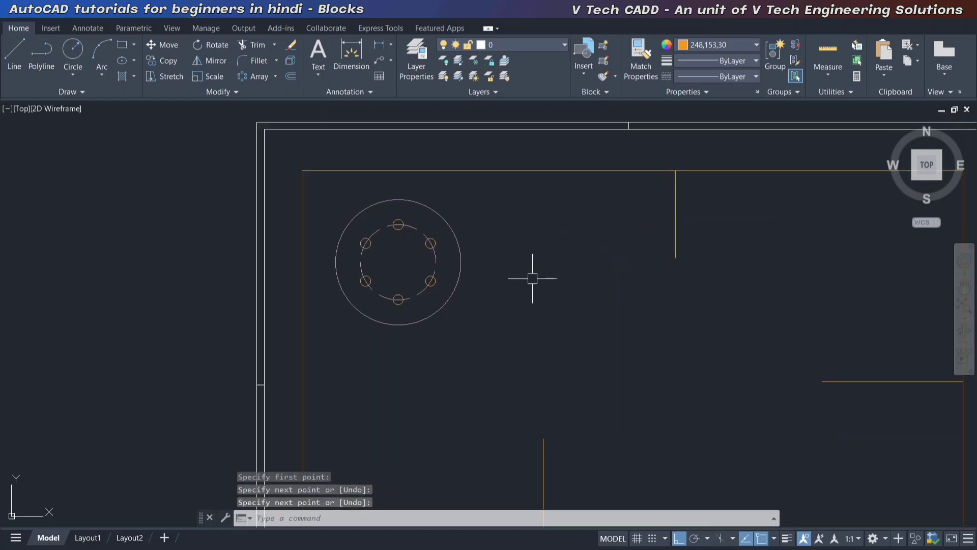
{"action": "left_click", "coordinate": [443, 218]}
Window-select the flange, then clear the selection.
{"action": "scroll", "coordinate": [447, 218], "scroll_direction": "up", "scroll_amount": 2}
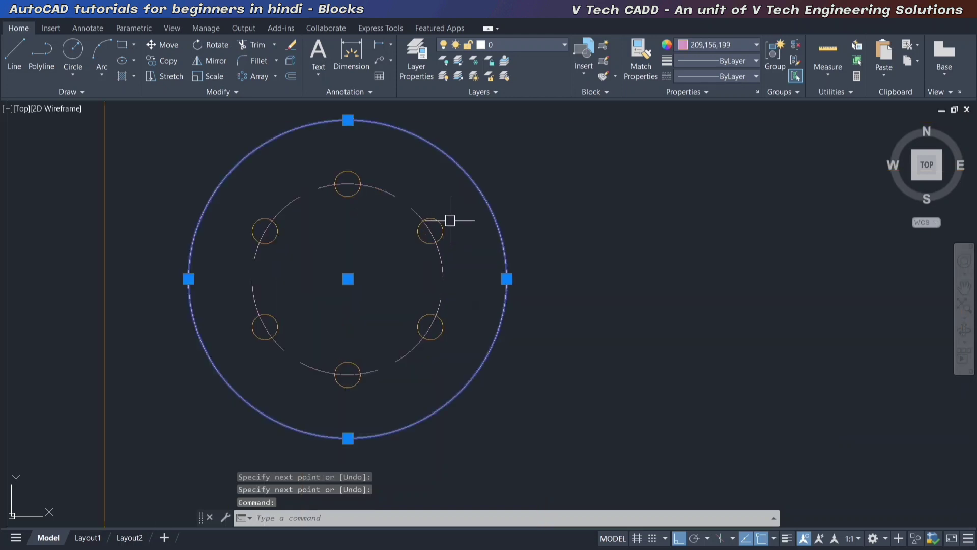
{"action": "left_click", "coordinate": [414, 224]}
{"action": "scroll", "coordinate": [404, 203], "scroll_direction": "down", "scroll_amount": 1}
{"action": "left_click", "coordinate": [513, 171]}
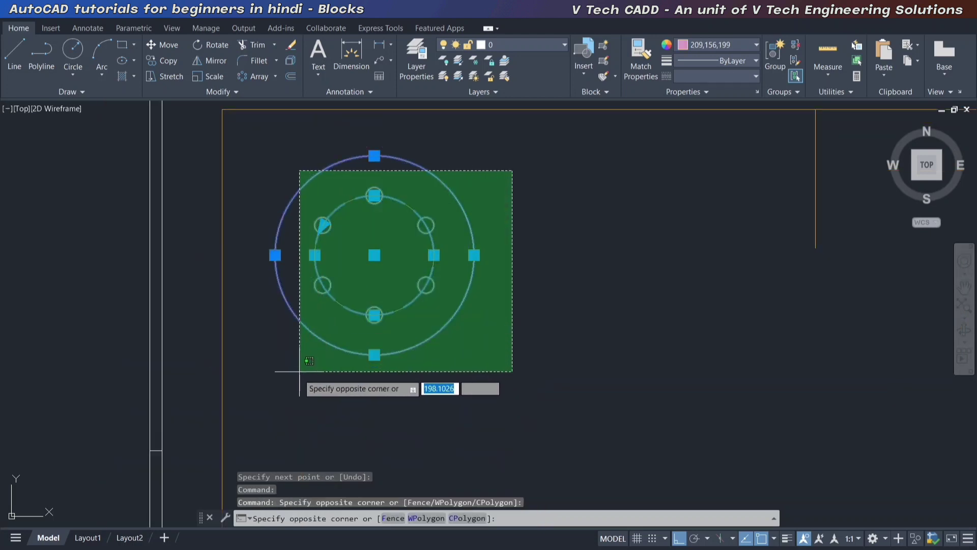
{"action": "left_click", "coordinate": [262, 407]}
{"action": "scroll", "coordinate": [329, 224], "scroll_direction": "up", "scroll_amount": 2}
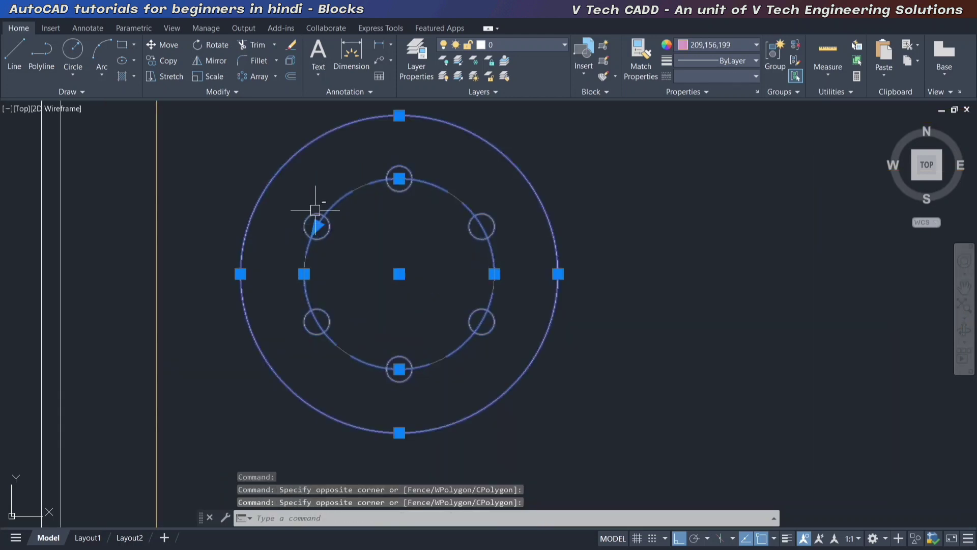
{"action": "scroll", "coordinate": [325, 214], "scroll_direction": "up", "scroll_amount": 2}
{"action": "scroll", "coordinate": [344, 216], "scroll_direction": "down", "scroll_amount": 2}
{"action": "key", "text": "Escape"}
{"action": "scroll", "coordinate": [351, 218], "scroll_direction": "down", "scroll_amount": 2}
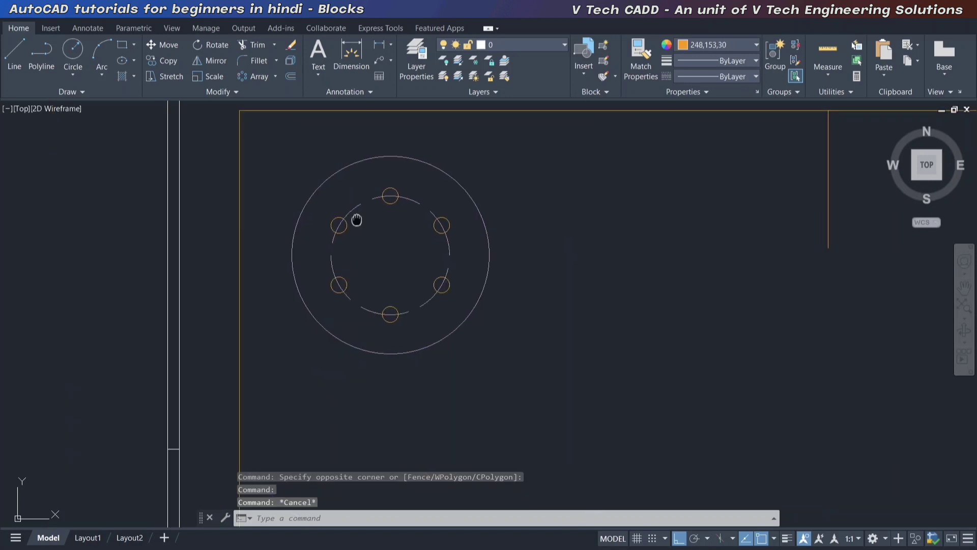
Explode the bolt-hole array into separate circles.
{"action": "type", "text": "explode"}
{"action": "key", "text": "Return"}
{"action": "left_click", "coordinate": [380, 225]}
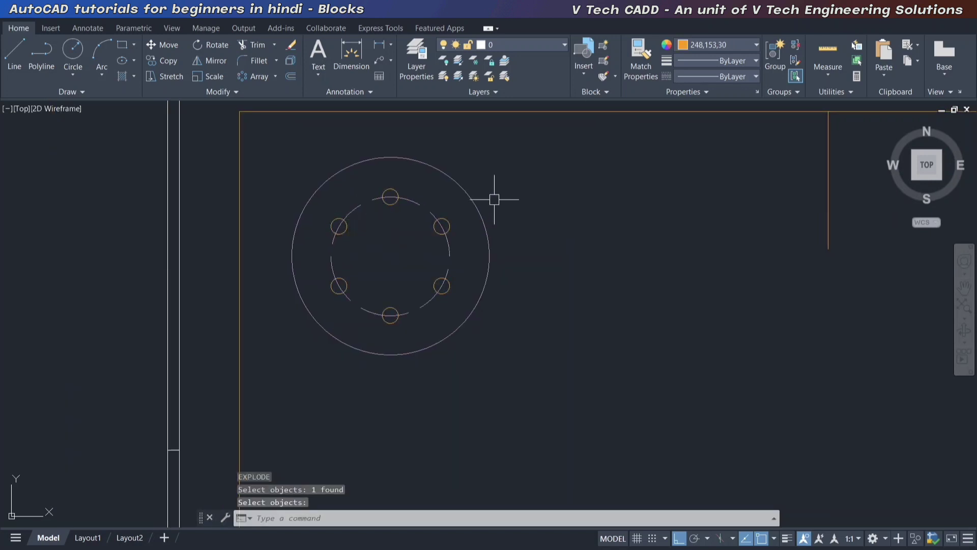
{"action": "key", "text": "Return"}
Copy the whole flange from its centre to a spot right of the original.
{"action": "left_click", "coordinate": [548, 143]}
{"action": "left_click", "coordinate": [354, 367]}
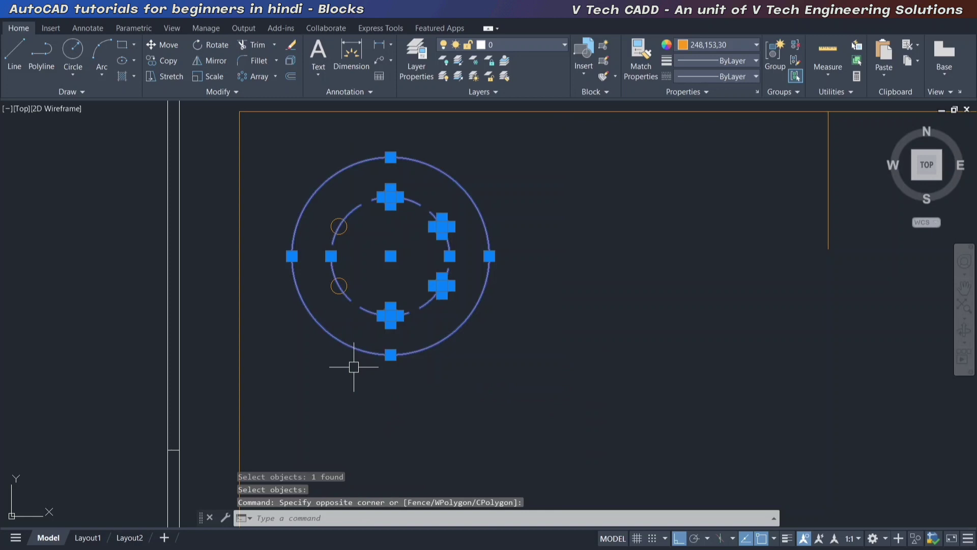
{"action": "left_click", "coordinate": [371, 286]}
{"action": "left_click", "coordinate": [299, 268]}
{"action": "left_click", "coordinate": [163, 60]}
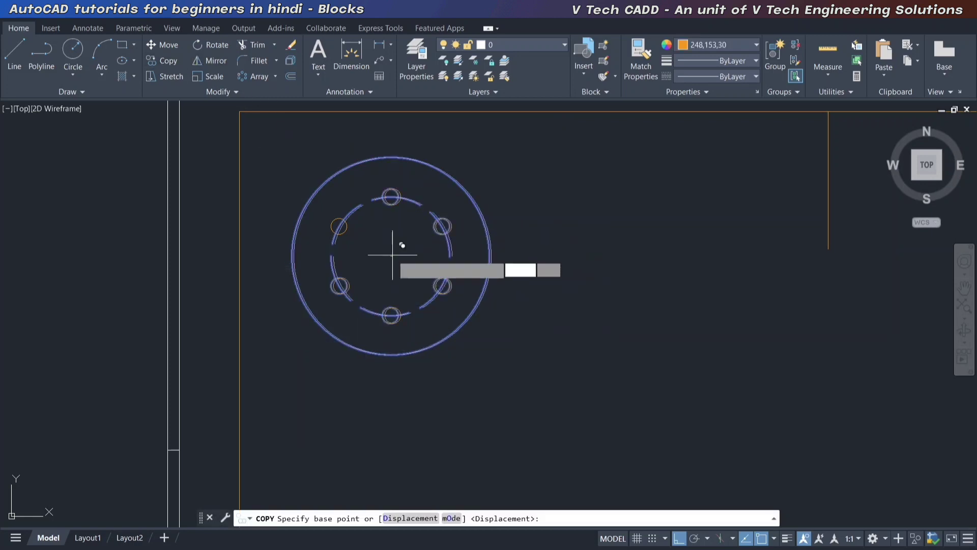
{"action": "left_click", "coordinate": [391, 256]}
{"action": "left_click", "coordinate": [835, 240]}
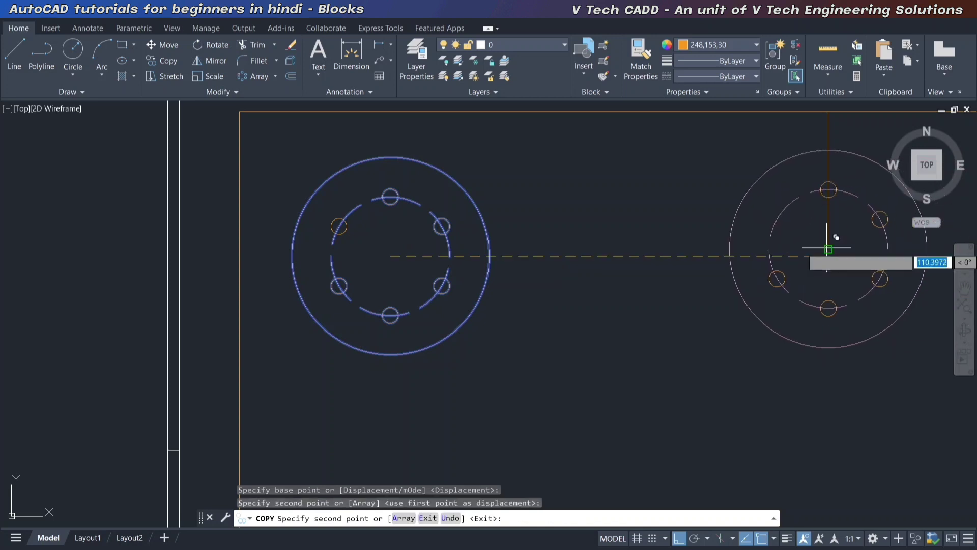
{"action": "key", "text": "Escape"}
Select the right flange copy, cancel, and undo the copy.
{"action": "scroll", "coordinate": [525, 251], "scroll_direction": "down", "scroll_amount": 2}
{"action": "scroll", "coordinate": [636, 241], "scroll_direction": "up", "scroll_amount": 2}
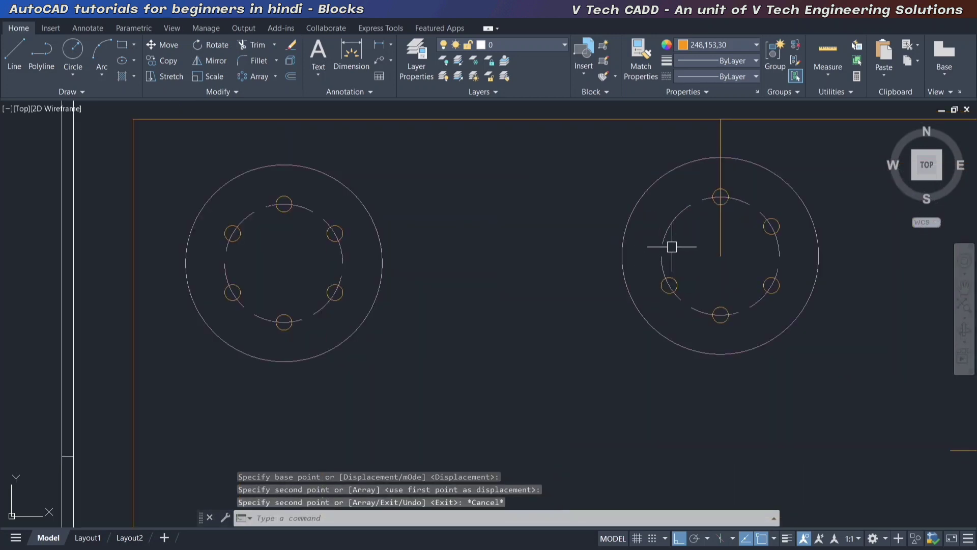
{"action": "scroll", "coordinate": [514, 245], "scroll_direction": "down", "scroll_amount": 2}
{"action": "left_click", "coordinate": [543, 186]}
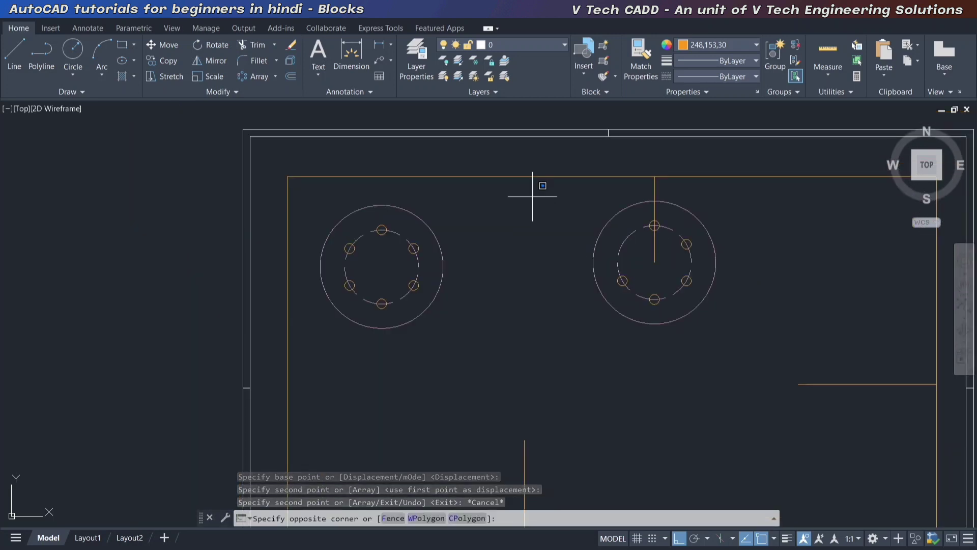
{"action": "left_click", "coordinate": [705, 317]}
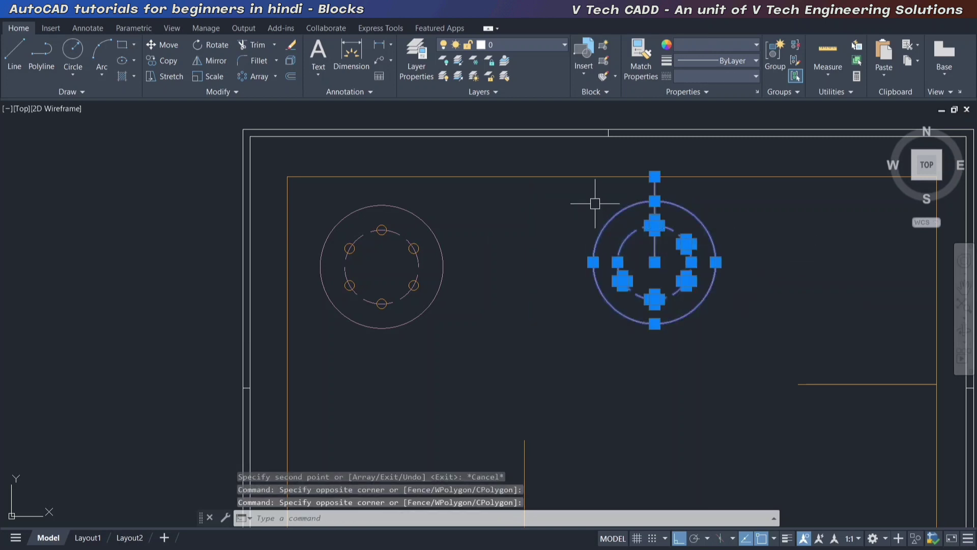
{"action": "key", "text": "Escape"}
{"action": "key", "text": "Escape"}
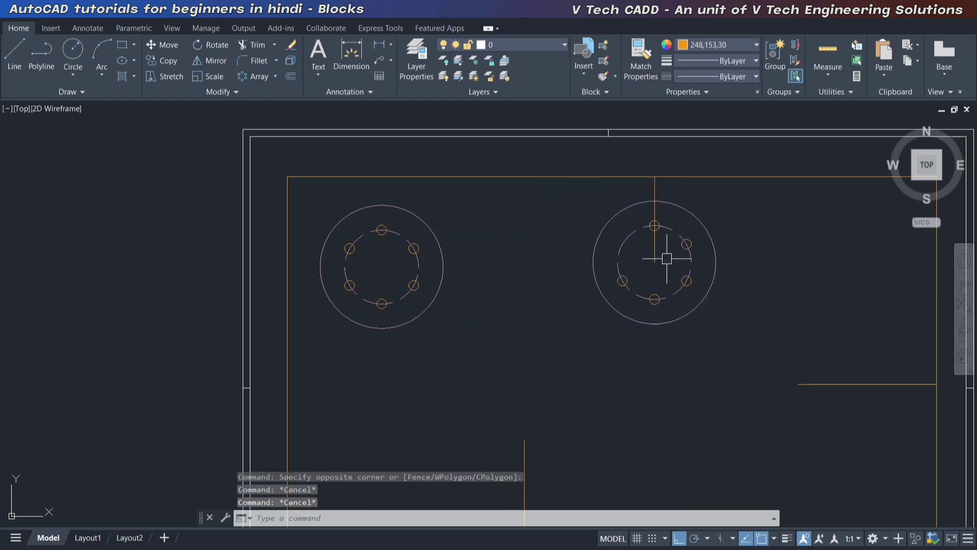
{"action": "key", "text": "ctrl+z"}
{"action": "key", "text": "ctrl+z"}
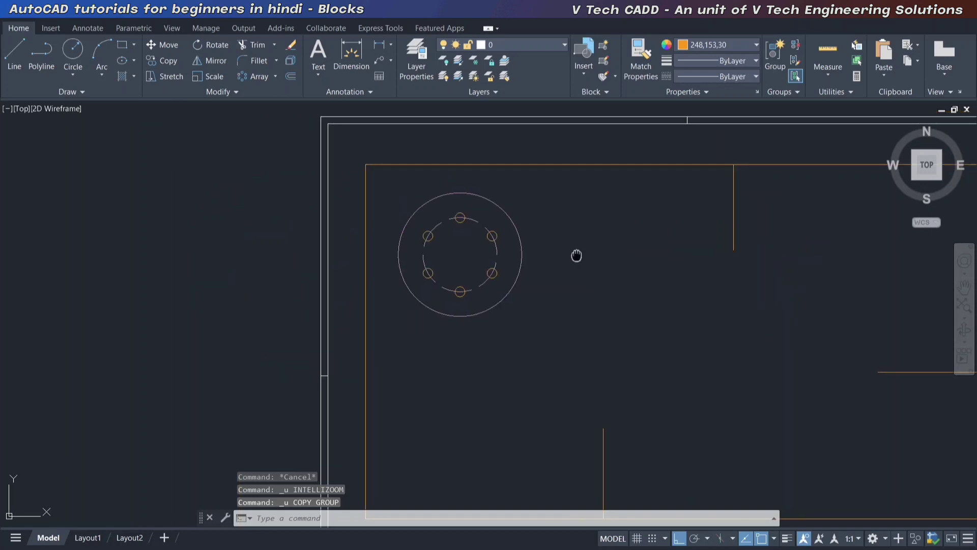
Crossing-select the flange's eight circles and convert them in place into block 'CIRCULAR ARRAY BLOCK'.
{"action": "left_click", "coordinate": [486, 170]}
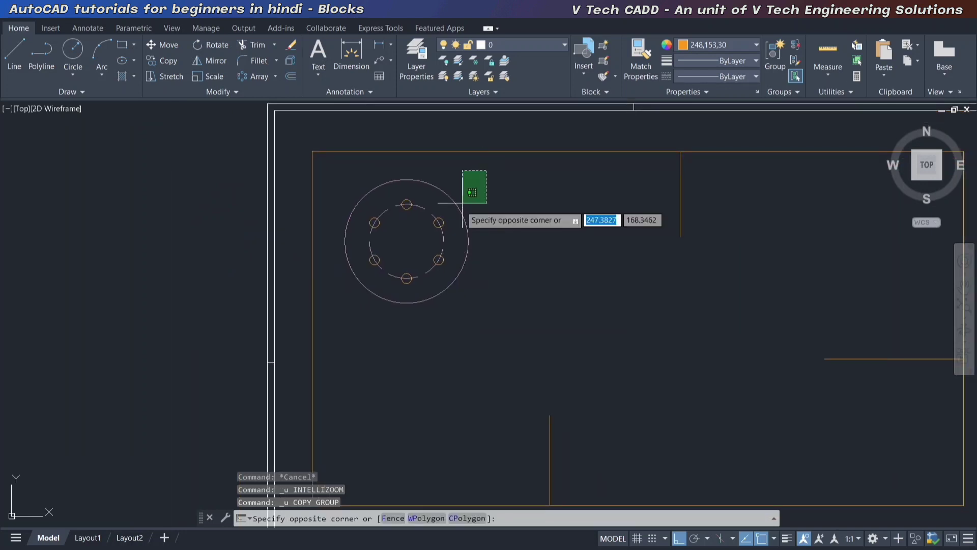
{"action": "left_click", "coordinate": [342, 314]}
{"action": "type", "text": "B"}
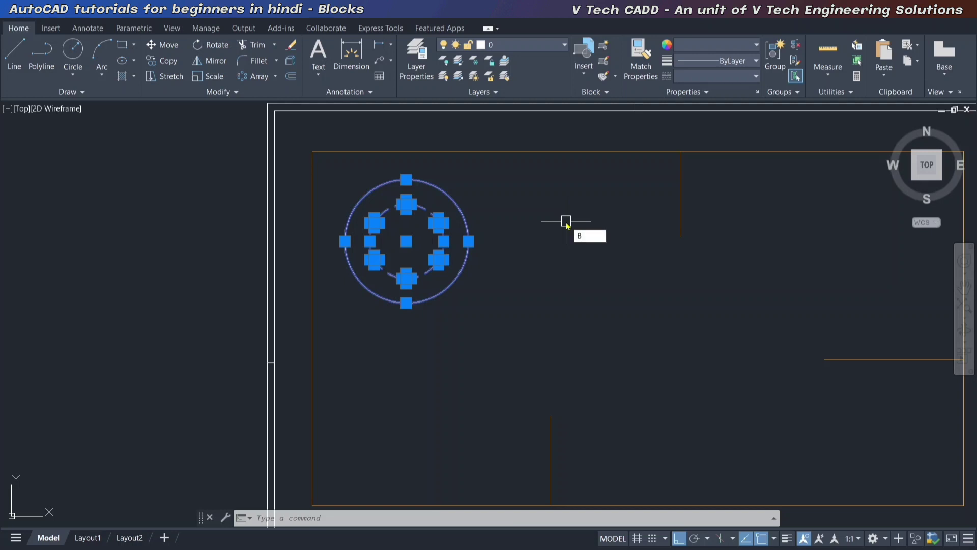
{"action": "type", "text": "L"}
{"action": "key", "text": "Return"}
{"action": "type", "text": "CIRCULAR ARRAY BLOCK"}
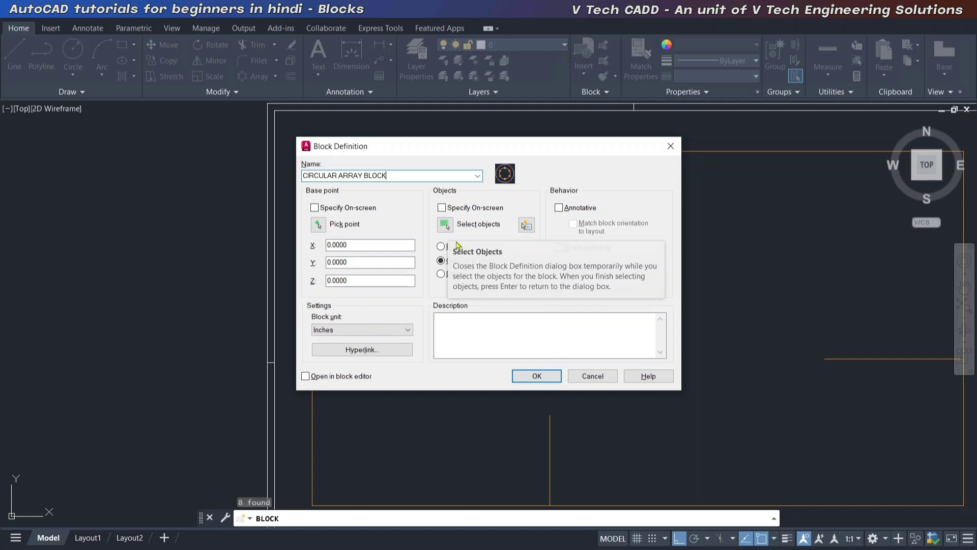
{"action": "left_click", "coordinate": [536, 376]}
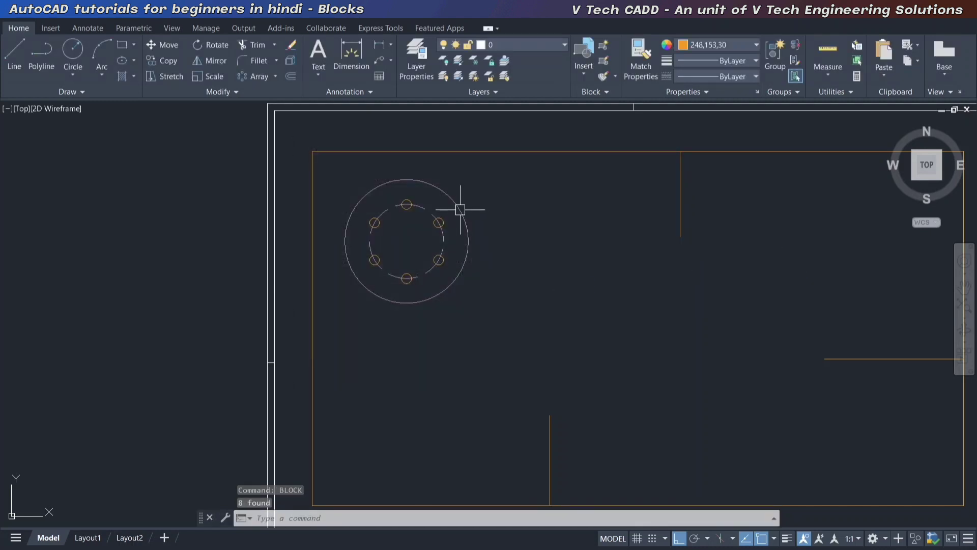
Copy the flange block from its centre to a spot right of the original.
{"action": "scroll", "coordinate": [415, 220], "scroll_direction": "up", "scroll_amount": 4}
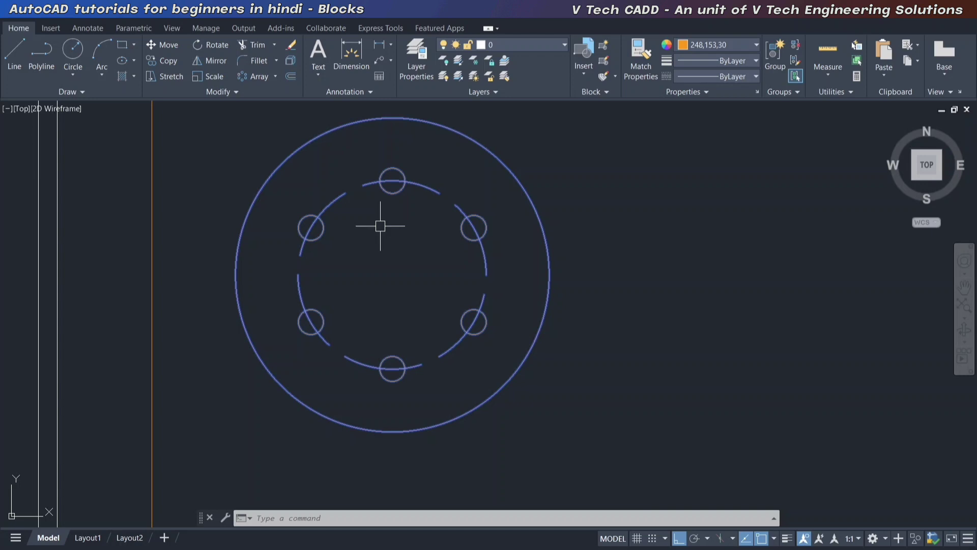
{"action": "left_click", "coordinate": [162, 61]}
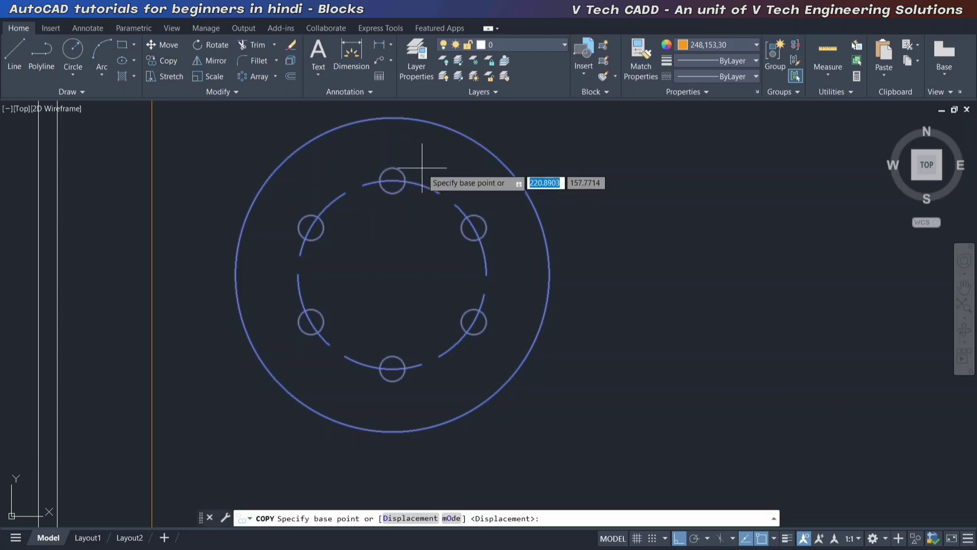
{"action": "left_click", "coordinate": [391, 274]}
{"action": "scroll", "coordinate": [392, 270], "scroll_direction": "down", "scroll_amount": 4}
{"action": "scroll", "coordinate": [586, 260], "scroll_direction": "up", "scroll_amount": 3}
{"action": "scroll", "coordinate": [545, 219], "scroll_direction": "up", "scroll_amount": 1}
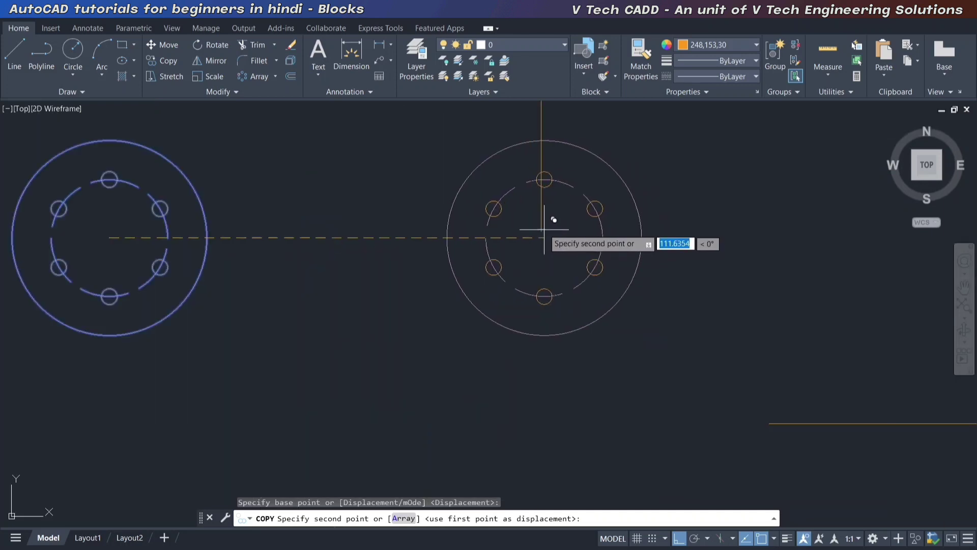
{"action": "left_click", "coordinate": [437, 248]}
{"action": "scroll", "coordinate": [563, 288], "scroll_direction": "down", "scroll_amount": 2}
{"action": "key", "text": "Escape"}
Pan and zoom out to bring both flanges into view.
{"action": "scroll", "coordinate": [624, 234], "scroll_direction": "up", "scroll_amount": 3}
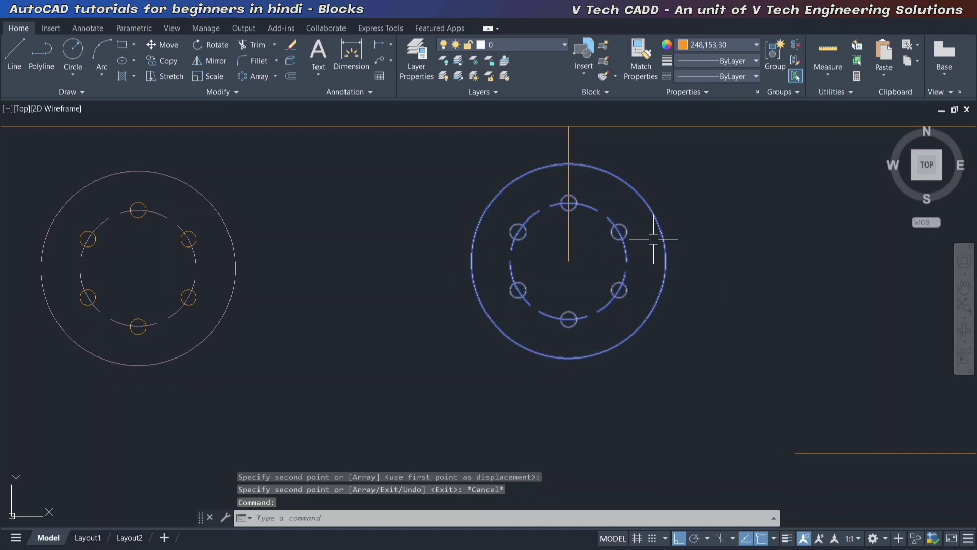
{"action": "middle_click_drag", "start_coordinate": [578, 224], "coordinate": [547, 248]}
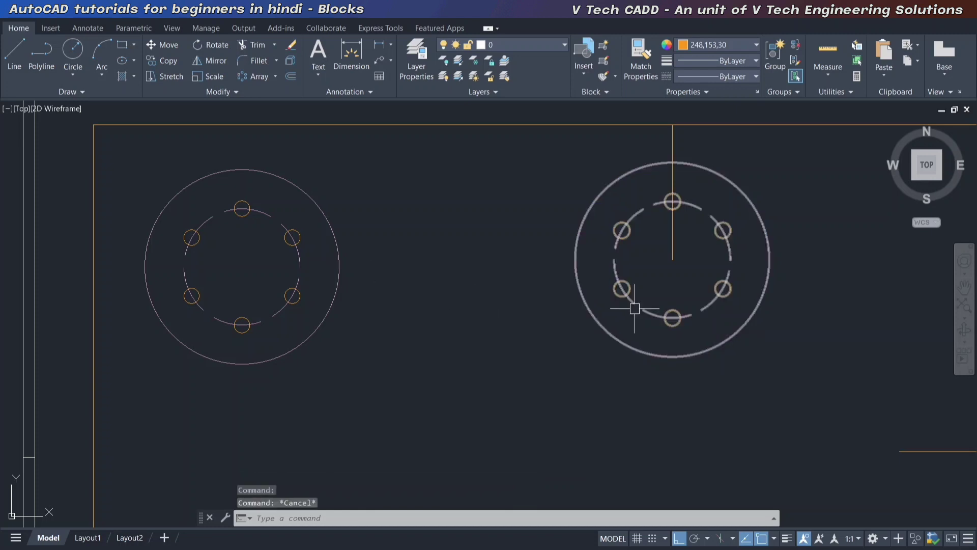
{"action": "mouse_move", "coordinate": [546, 307]}
{"action": "middle_mouse_down"}
{"action": "mouse_move", "coordinate": [497, 304]}
{"action": "mouse_move", "coordinate": [497, 295]}
{"action": "middle_mouse_up"}
{"action": "scroll", "coordinate": [544, 307], "scroll_direction": "down", "scroll_amount": 4}
{"action": "scroll", "coordinate": [524, 277], "scroll_direction": "down", "scroll_amount": 1}
{"action": "scroll", "coordinate": [467, 286], "scroll_direction": "up", "scroll_amount": 1}
{"action": "scroll", "coordinate": [498, 294], "scroll_direction": "up", "scroll_amount": 2}
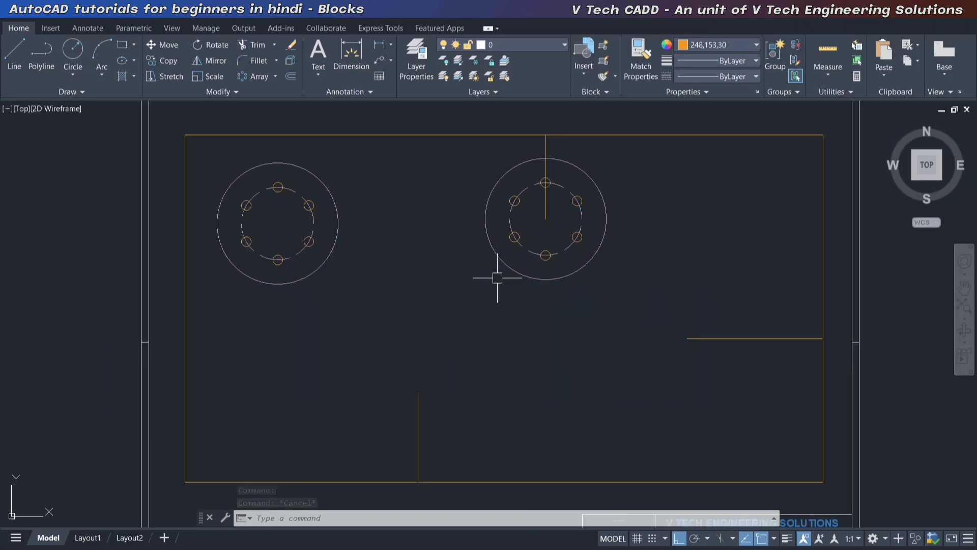
Open CIRCULAR ARRAY BLOCK in the Block Editor from the right flange's Edit Block Definition list.
{"action": "double_click", "coordinate": [500, 261]}
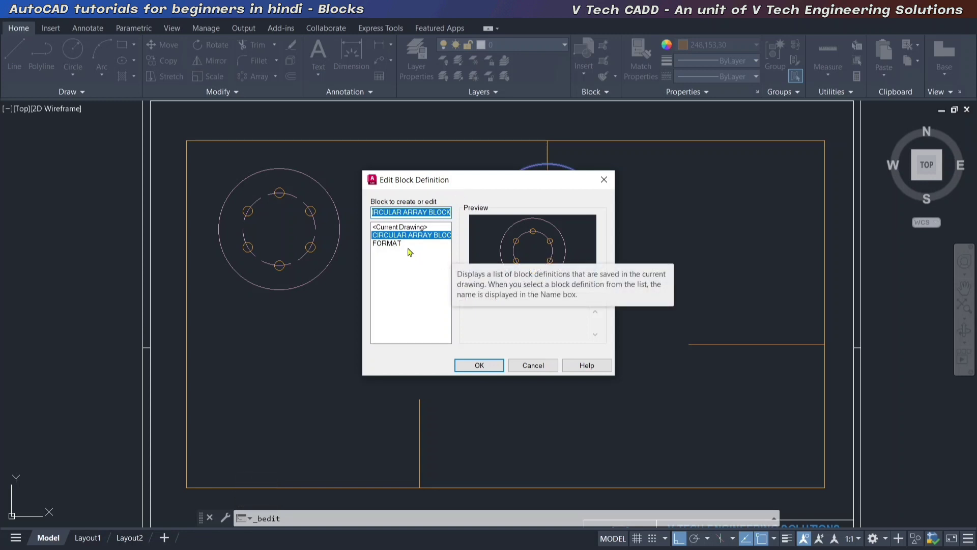
{"action": "left_click", "coordinate": [422, 235]}
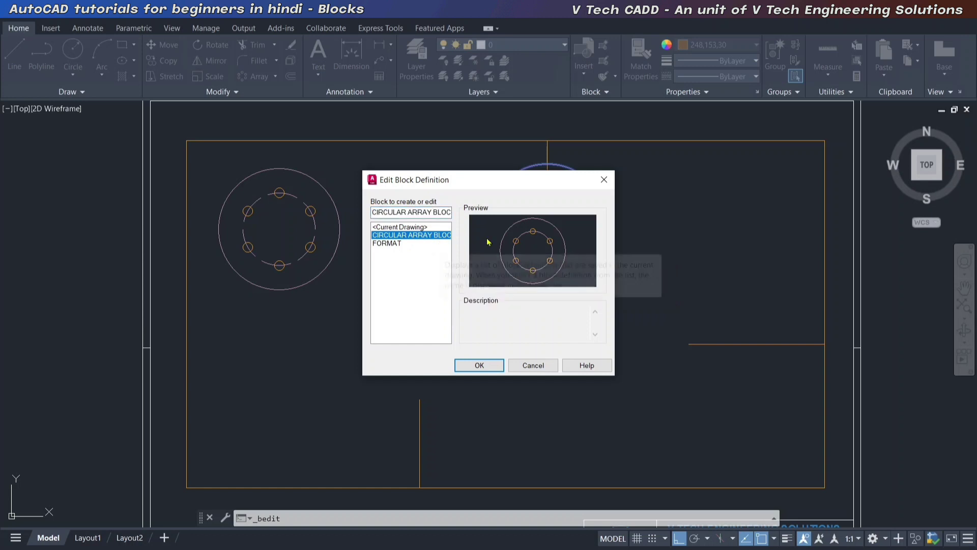
{"action": "double_click", "coordinate": [419, 240]}
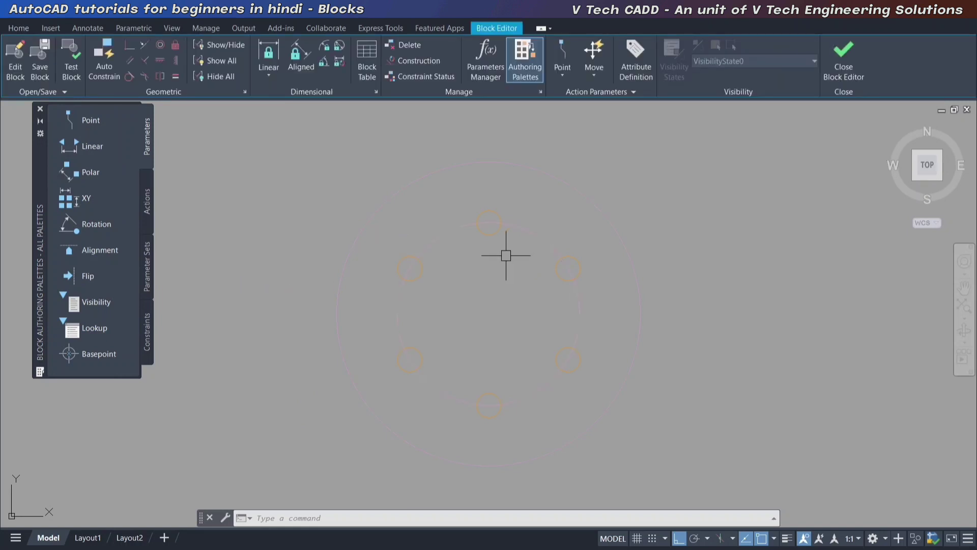
Select the outer circle, bolt circle and six bolt holes one by one, then clear the selection.
{"action": "left_click", "coordinate": [607, 221]}
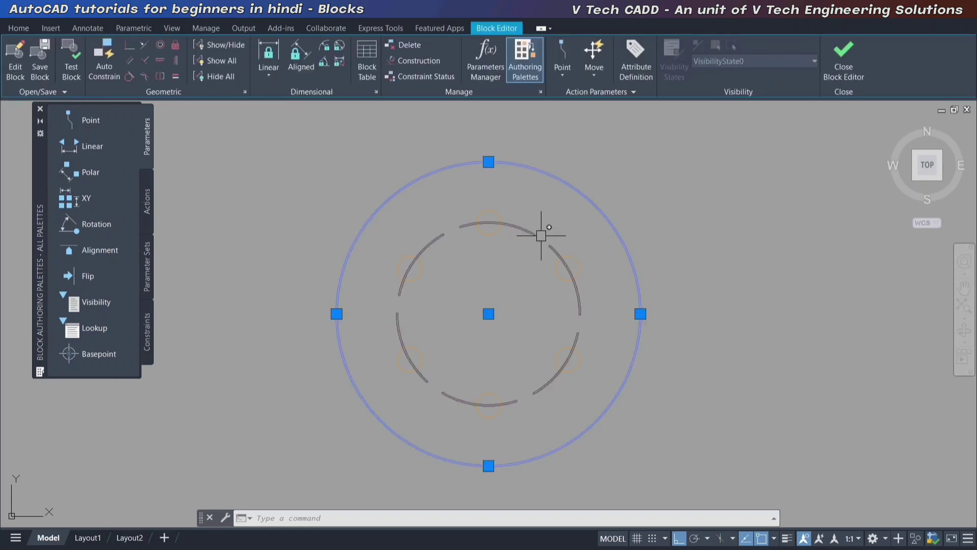
{"action": "left_click", "coordinate": [543, 239]}
{"action": "left_click", "coordinate": [576, 262]}
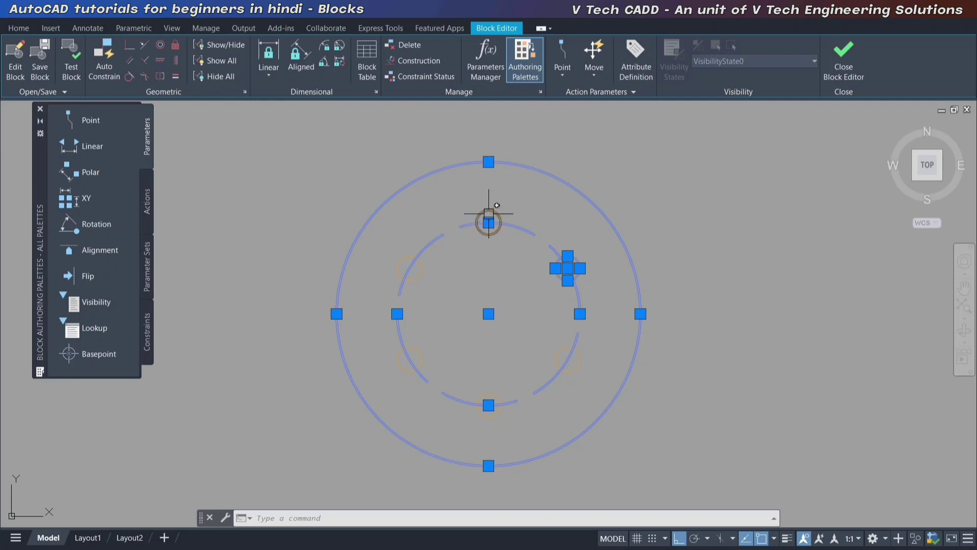
{"action": "left_click", "coordinate": [489, 219]}
{"action": "left_click", "coordinate": [415, 279]}
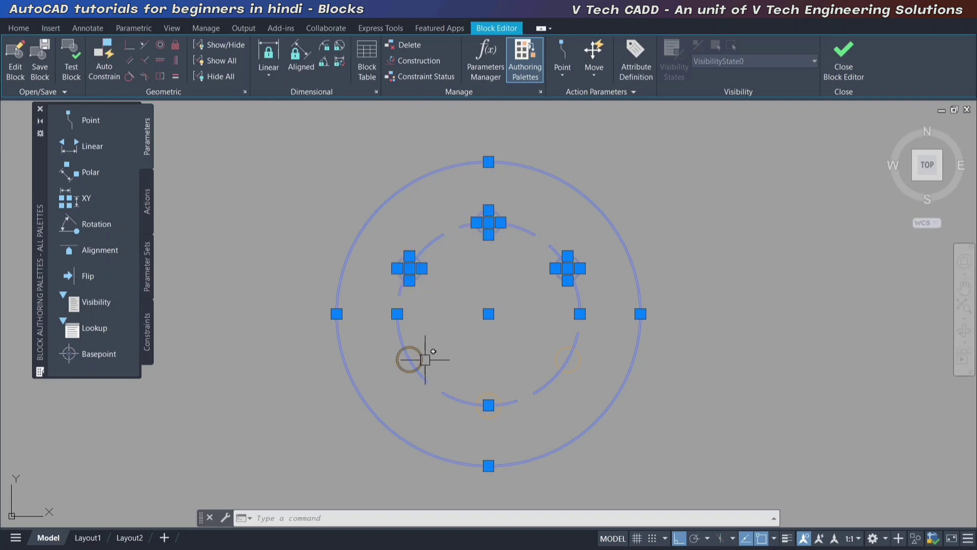
{"action": "left_click", "coordinate": [407, 352]}
{"action": "left_click", "coordinate": [499, 399]}
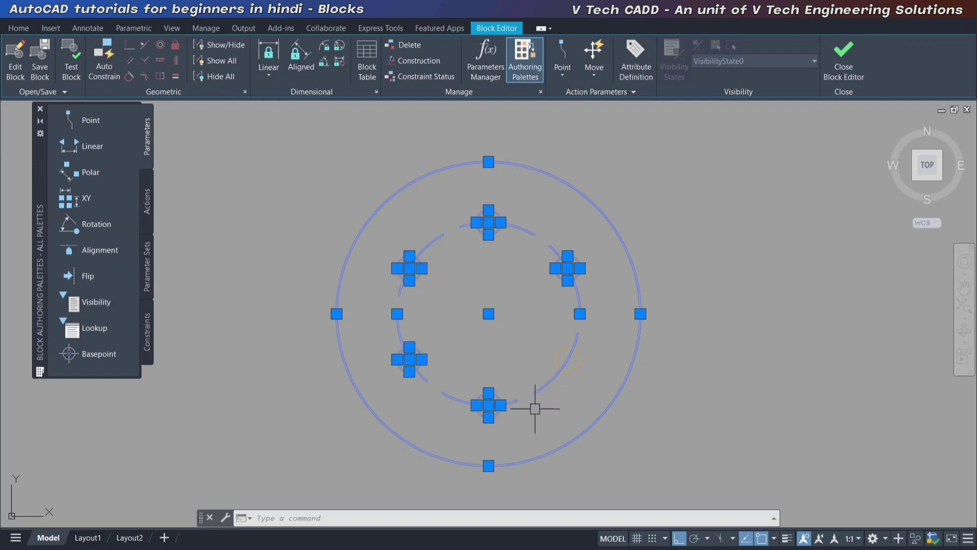
{"action": "left_click", "coordinate": [580, 368]}
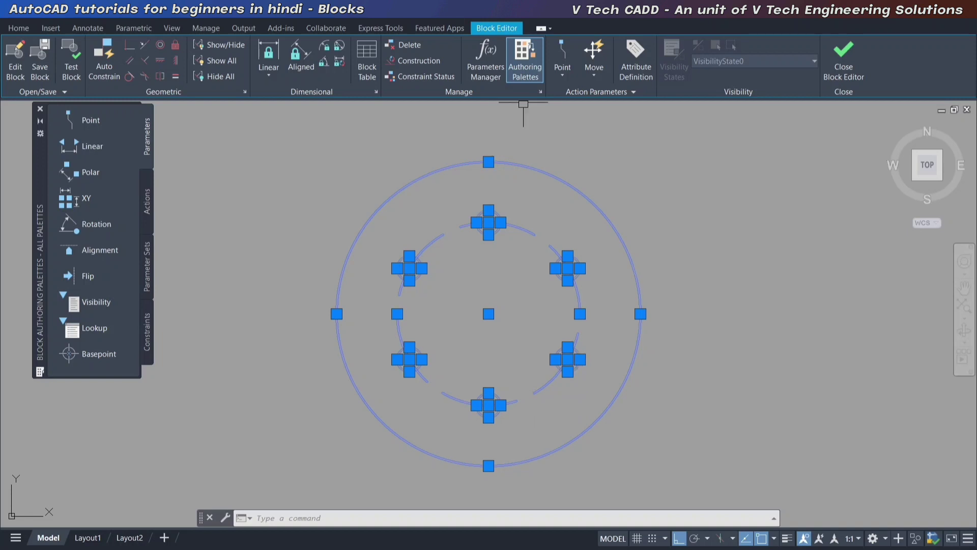
{"action": "key", "text": "Escape"}
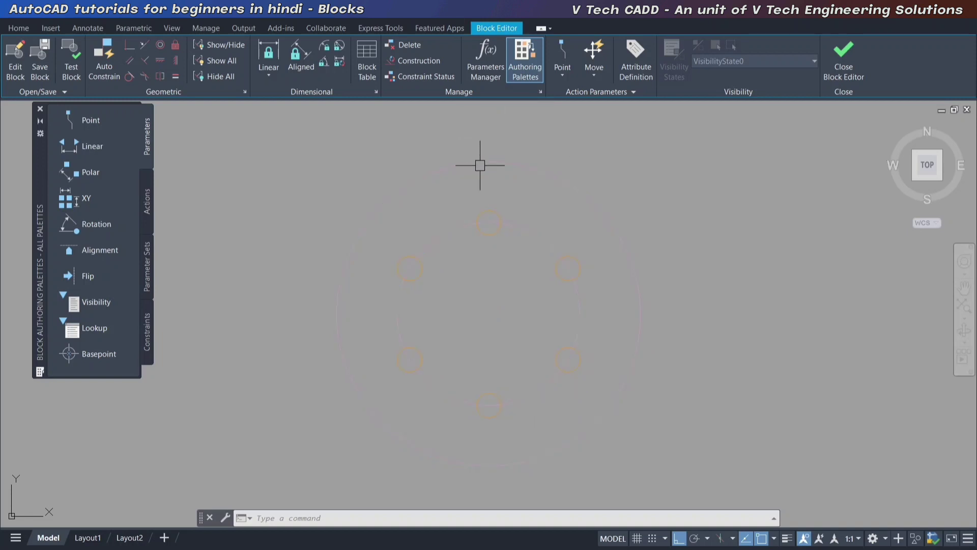
Set the top bolt hole's diameter to 6 and close the Block Editor.
{"action": "left_click", "coordinate": [488, 210]}
{"action": "scroll", "coordinate": [497, 213], "scroll_direction": "up", "scroll_amount": 2}
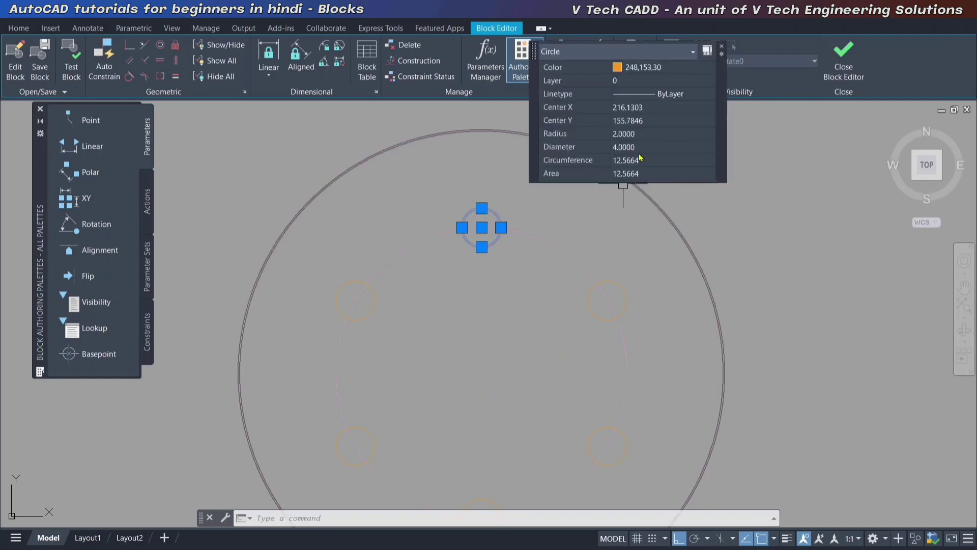
{"action": "left_click", "coordinate": [637, 150]}
{"action": "type", "text": "6.0000"}
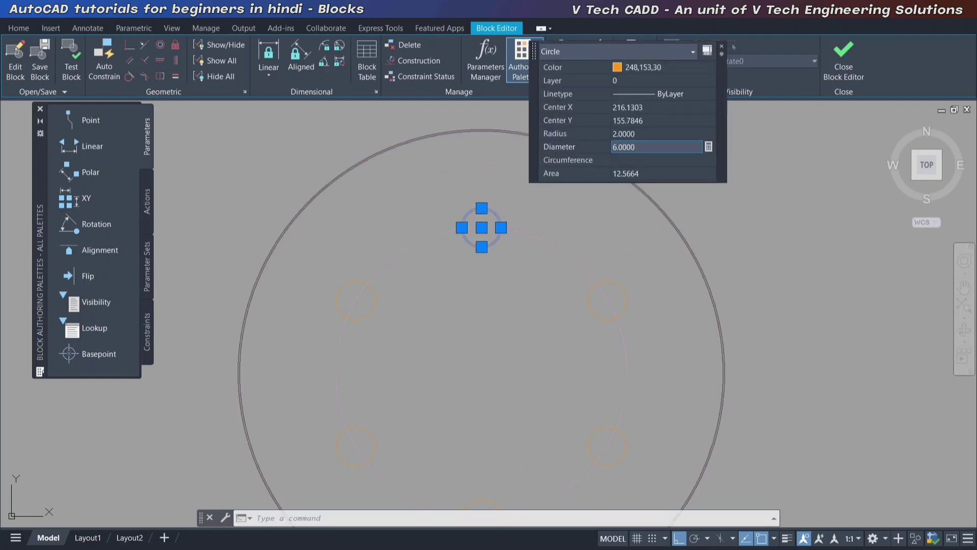
{"action": "left_click", "coordinate": [638, 158]}
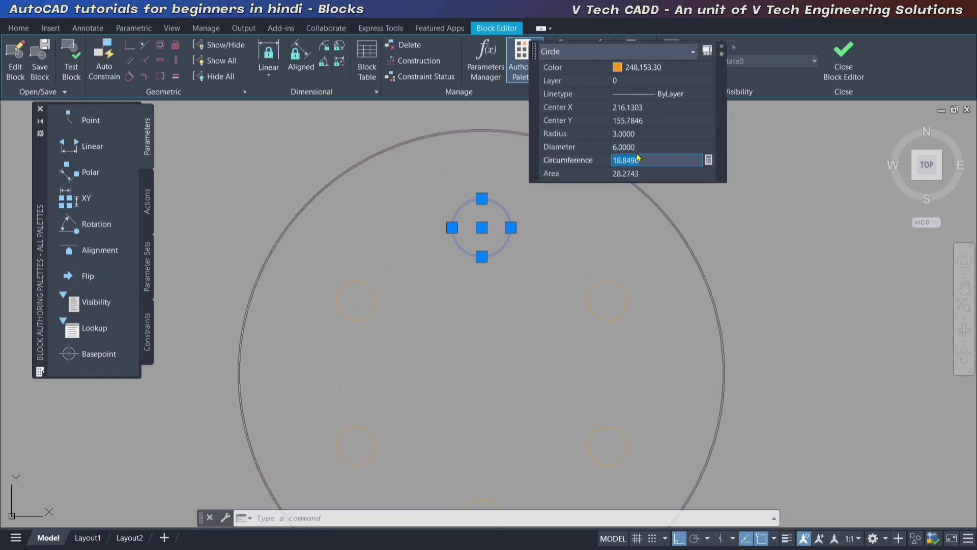
{"action": "left_click", "coordinate": [849, 65]}
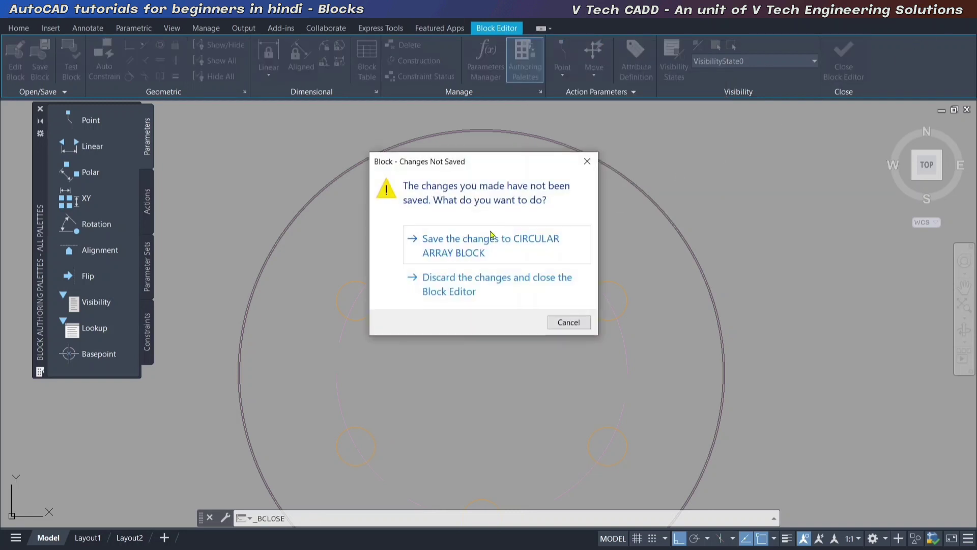
Save the changes to CIRCULAR ARRAY BLOCK and zoom to check both flanges.
{"action": "left_click", "coordinate": [519, 249]}
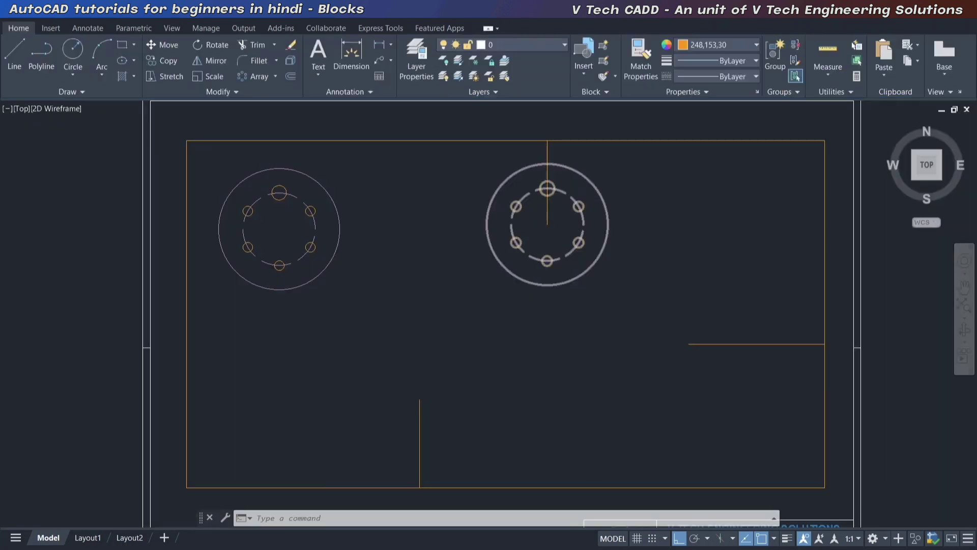
{"action": "scroll", "coordinate": [582, 217], "scroll_direction": "up", "scroll_amount": 3}
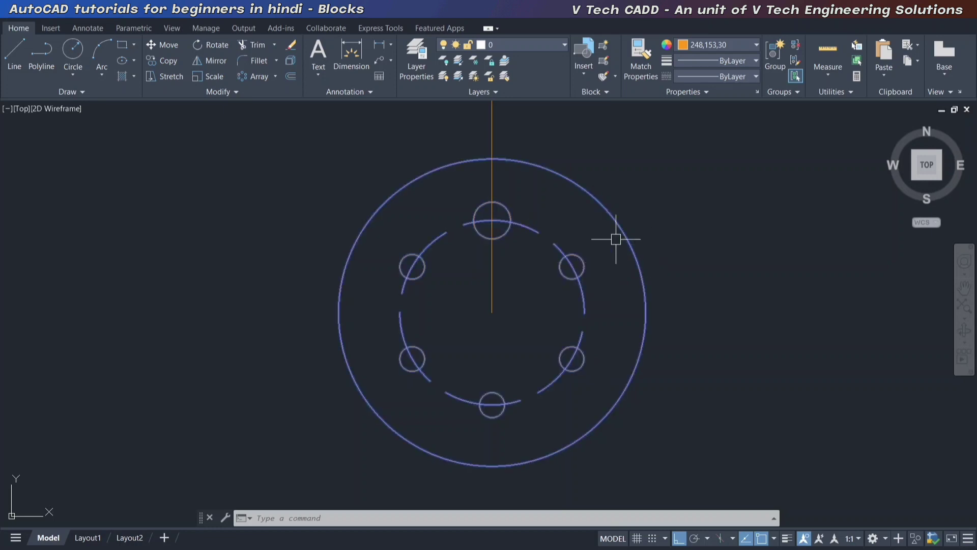
{"action": "scroll", "coordinate": [536, 242], "scroll_direction": "down", "scroll_amount": 2}
Reopen CIRCULAR ARRAY BLOCK in the Block Editor from the Edit Block Definition list.
{"action": "double_click", "coordinate": [539, 237]}
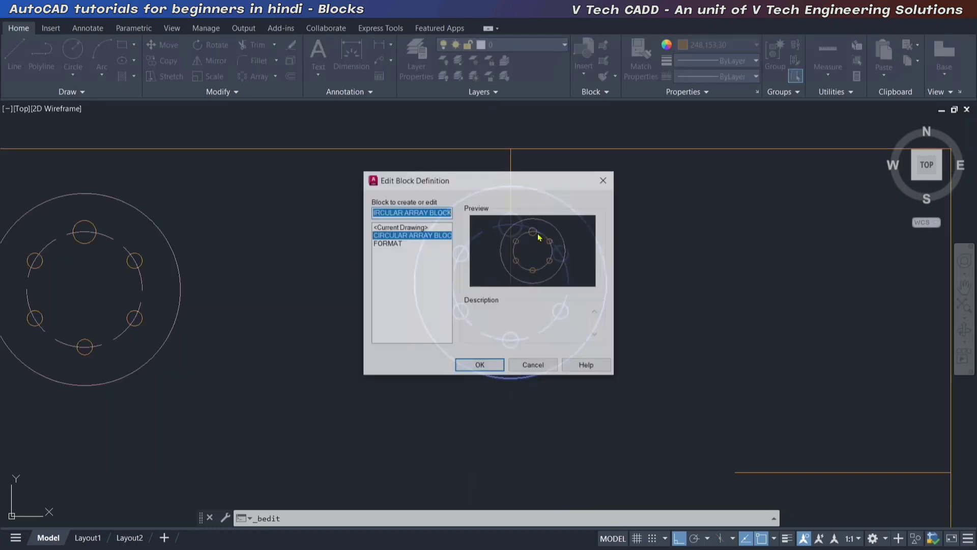
{"action": "left_click", "coordinate": [408, 236]}
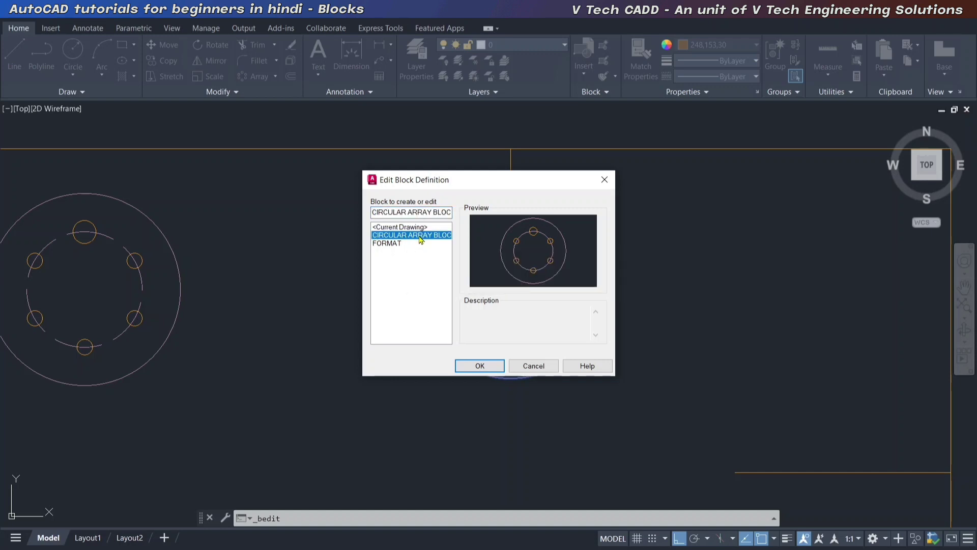
{"action": "double_click", "coordinate": [421, 240]}
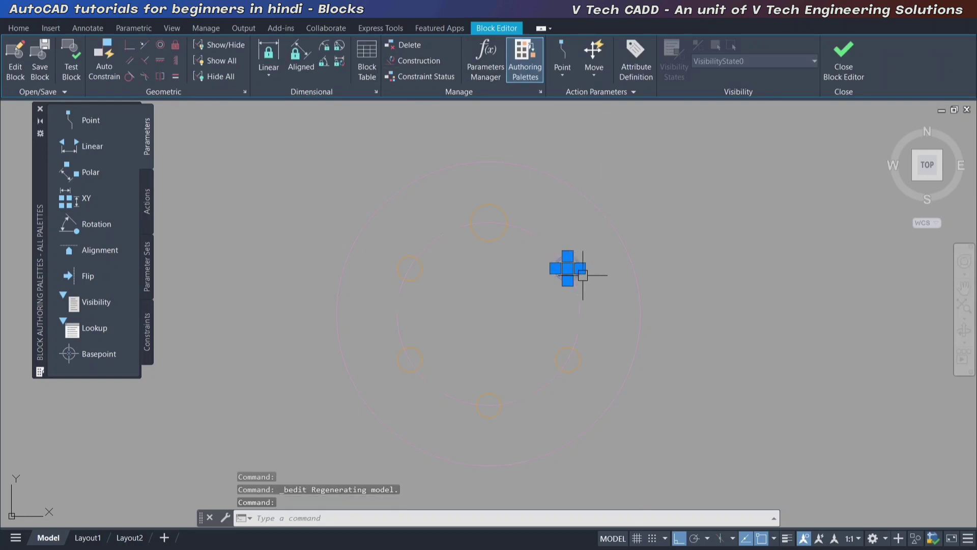
Cancel a grip resize of a hole, then close the editor saving CIRCULAR ARRAY BLOCK changes.
{"action": "scroll", "coordinate": [579, 275], "scroll_direction": "up", "scroll_amount": 5}
{"action": "left_click", "coordinate": [572, 250]}
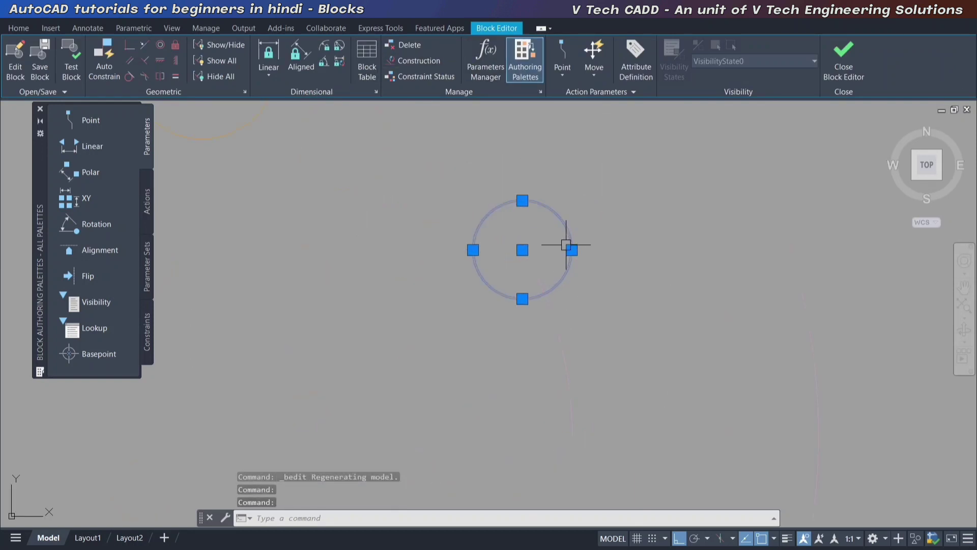
{"action": "key", "text": "Escape"}
{"action": "scroll", "coordinate": [560, 235], "scroll_direction": "down", "scroll_amount": 3}
{"action": "key", "text": "Escape"}
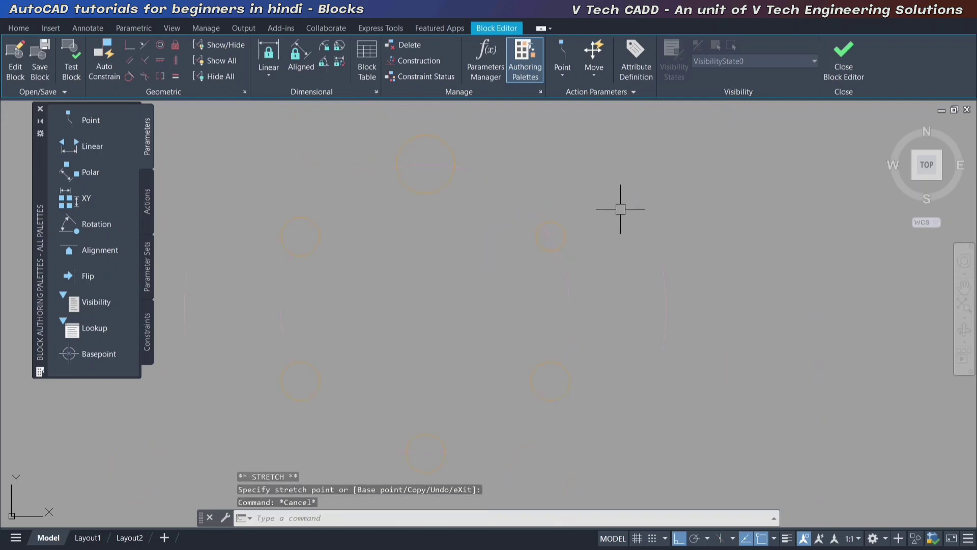
{"action": "middle_click_drag", "start_coordinate": [619, 211], "coordinate": [680, 197]}
{"action": "left_click", "coordinate": [844, 56]}
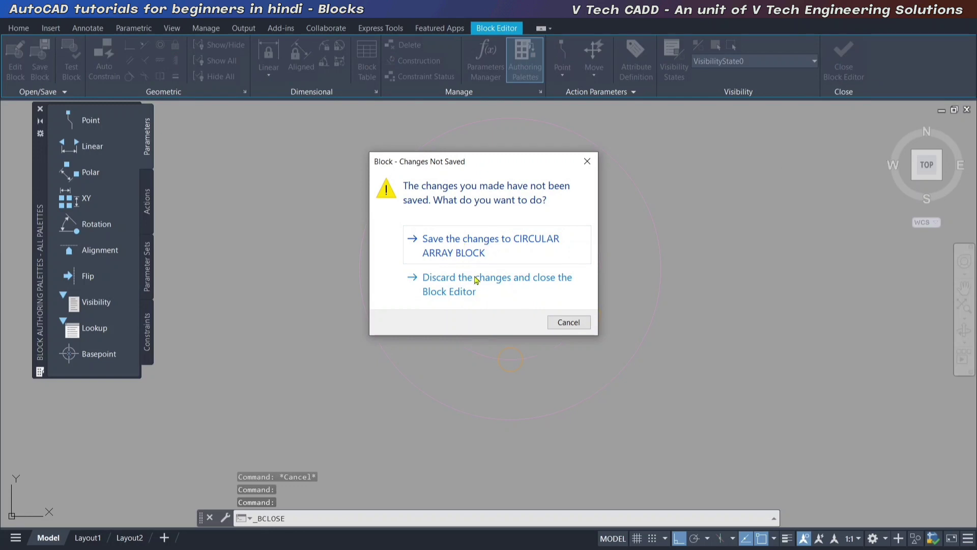
{"action": "left_click", "coordinate": [485, 236]}
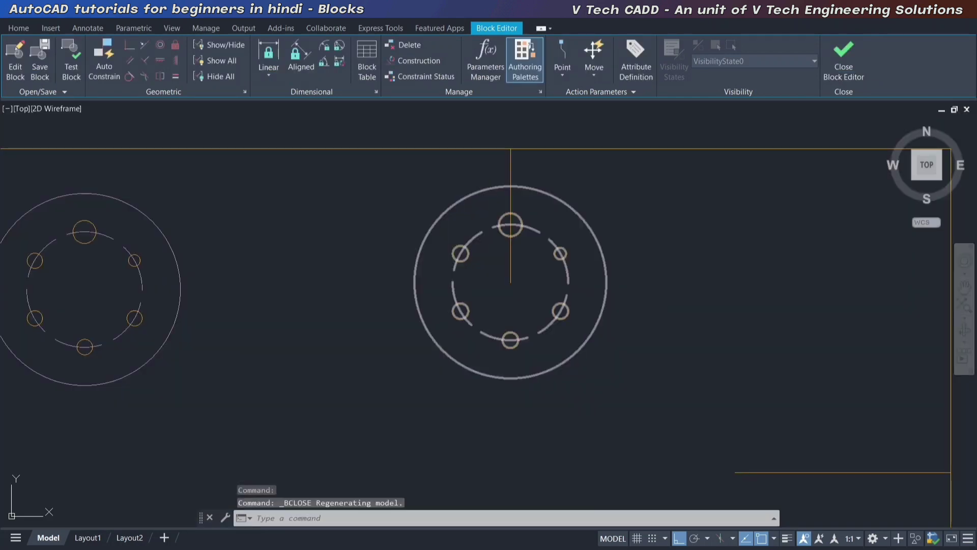
Bring both flanges into view and open the FORMAT title-block definition in the Block Editor.
{"action": "scroll", "coordinate": [564, 266], "scroll_direction": "down", "scroll_amount": 2}
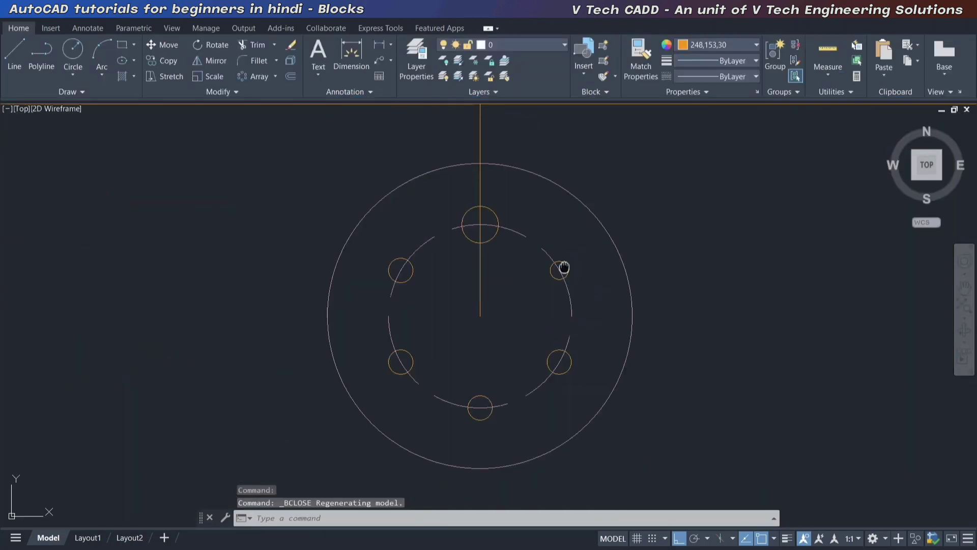
{"action": "scroll", "coordinate": [494, 266], "scroll_direction": "down", "scroll_amount": 2}
{"action": "middle_click_drag", "start_coordinate": [493, 266], "coordinate": [499, 268]}
{"action": "scroll", "coordinate": [509, 255], "scroll_direction": "down", "scroll_amount": 2}
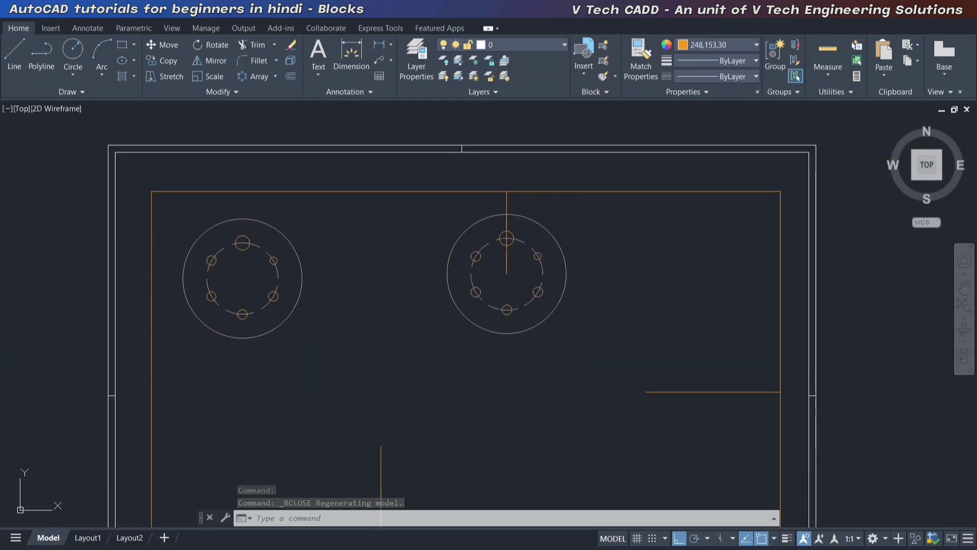
{"action": "double_click", "coordinate": [476, 252]}
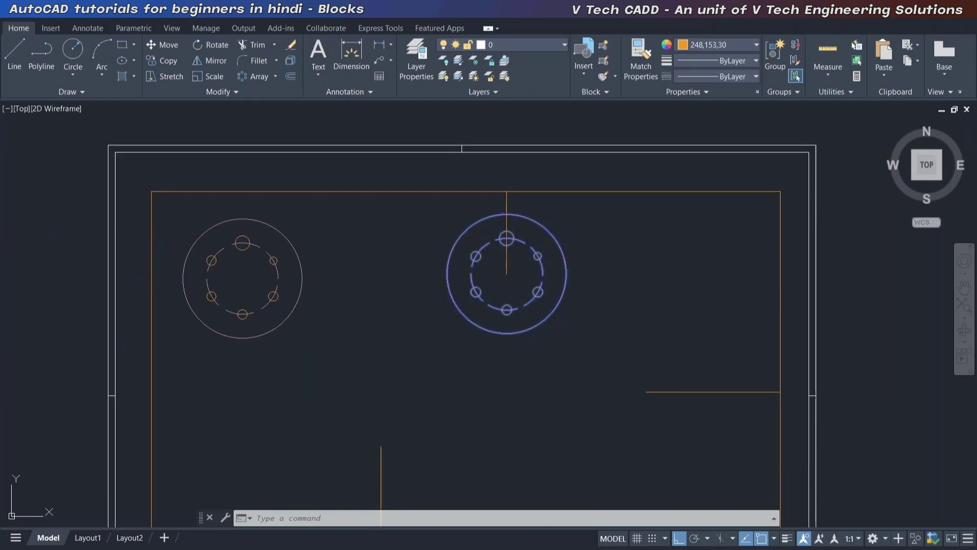
{"action": "left_click", "coordinate": [384, 244]}
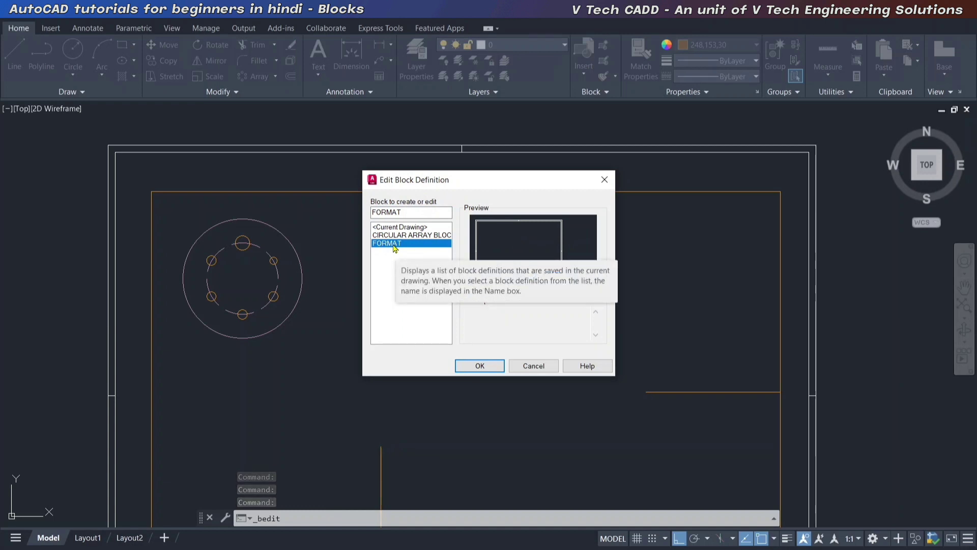
{"action": "left_click", "coordinate": [479, 366]}
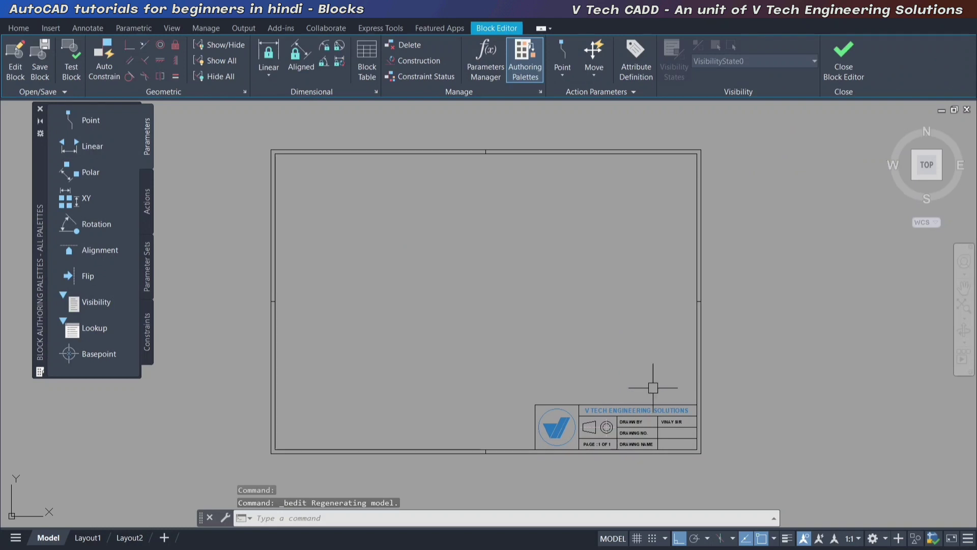
Zoom around FORMAT and window-select the logo stripes, then cancel the selection.
{"action": "scroll", "coordinate": [682, 444], "scroll_direction": "up", "scroll_amount": 5}
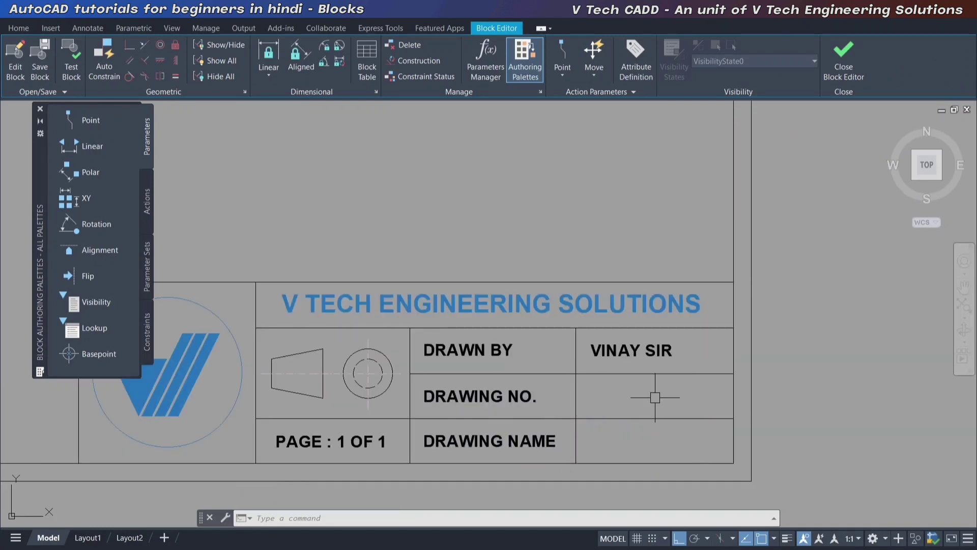
{"action": "scroll", "coordinate": [657, 397], "scroll_direction": "down", "scroll_amount": 5}
{"action": "scroll", "coordinate": [593, 408], "scroll_direction": "down", "scroll_amount": 2}
{"action": "scroll", "coordinate": [593, 414], "scroll_direction": "up", "scroll_amount": 2}
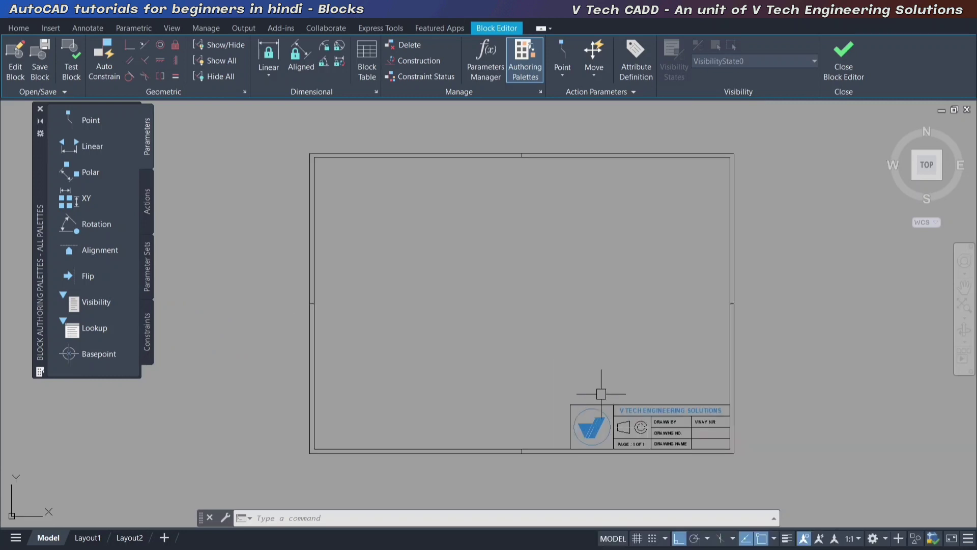
{"action": "scroll", "coordinate": [599, 438], "scroll_direction": "up", "scroll_amount": 5}
{"action": "scroll", "coordinate": [591, 387], "scroll_direction": "up", "scroll_amount": 2}
{"action": "left_click", "coordinate": [589, 376]}
{"action": "left_click", "coordinate": [557, 357]}
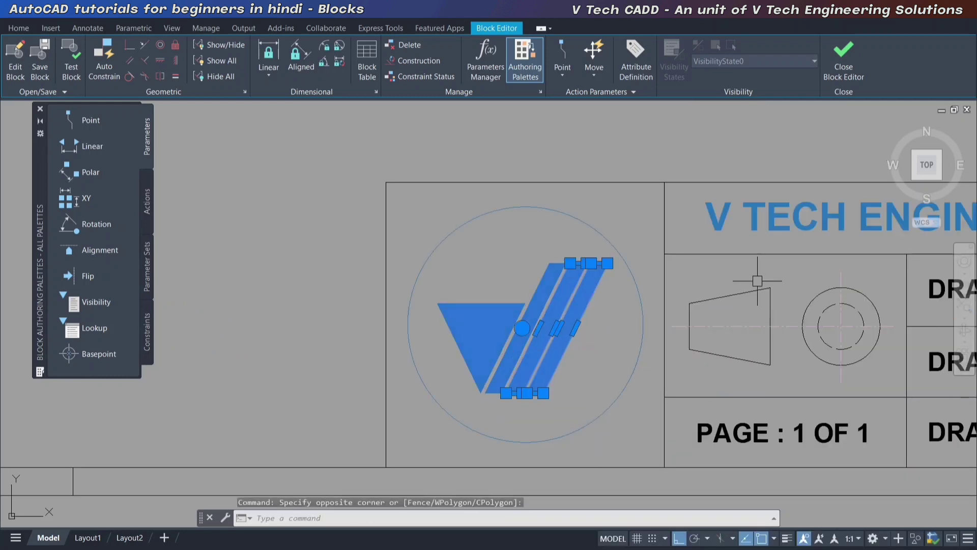
{"action": "key", "text": "Escape"}
Fit the sheet frame in view, close the editor and save the changes to FORMAT.
{"action": "scroll", "coordinate": [676, 234], "scroll_direction": "down", "scroll_amount": 2}
{"action": "scroll", "coordinate": [676, 233], "scroll_direction": "down", "scroll_amount": 1}
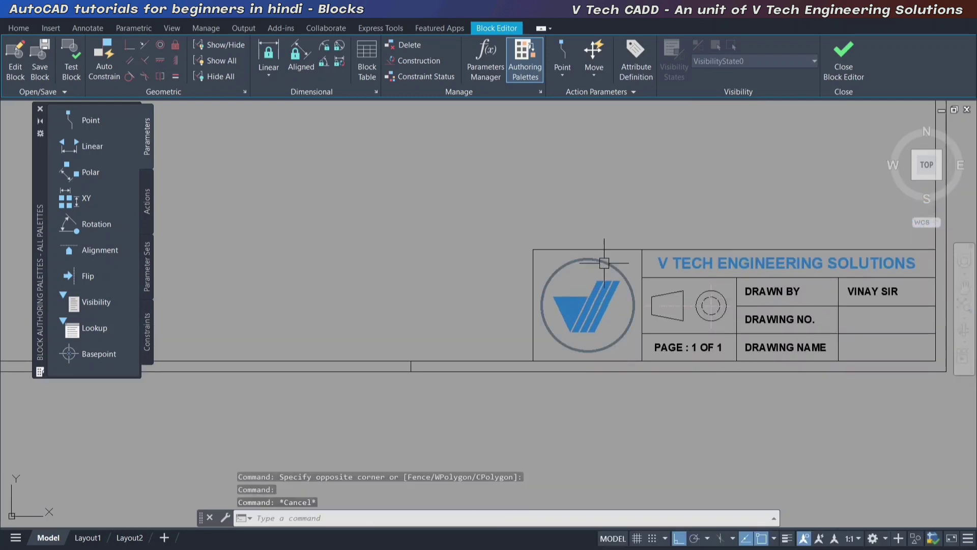
{"action": "scroll", "coordinate": [615, 262], "scroll_direction": "down", "scroll_amount": 2}
{"action": "scroll", "coordinate": [615, 263], "scroll_direction": "down", "scroll_amount": 1}
{"action": "middle_click", "coordinate": [639, 239]}
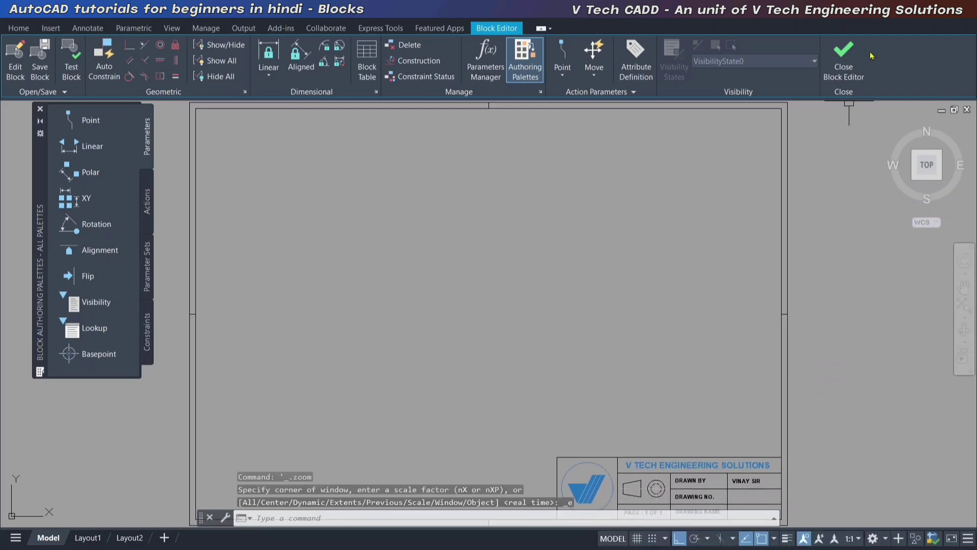
{"action": "left_click", "coordinate": [854, 62]}
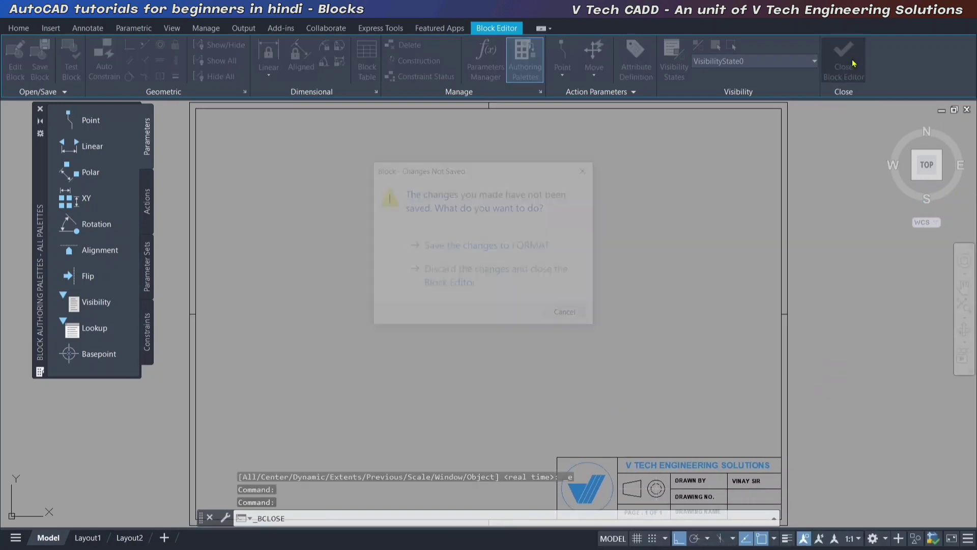
{"action": "left_click", "coordinate": [508, 247]}
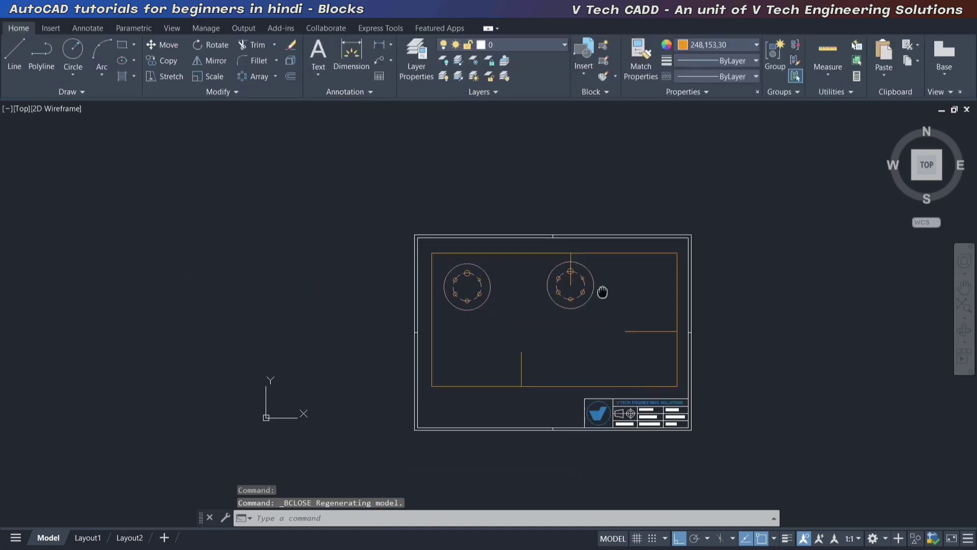
Open Edit Block Definition from the right flange, browse FORMAT and CIRCULAR ARRAY BLOCK, then dismiss it.
{"action": "scroll", "coordinate": [591, 277], "scroll_direction": "up", "scroll_amount": 2}
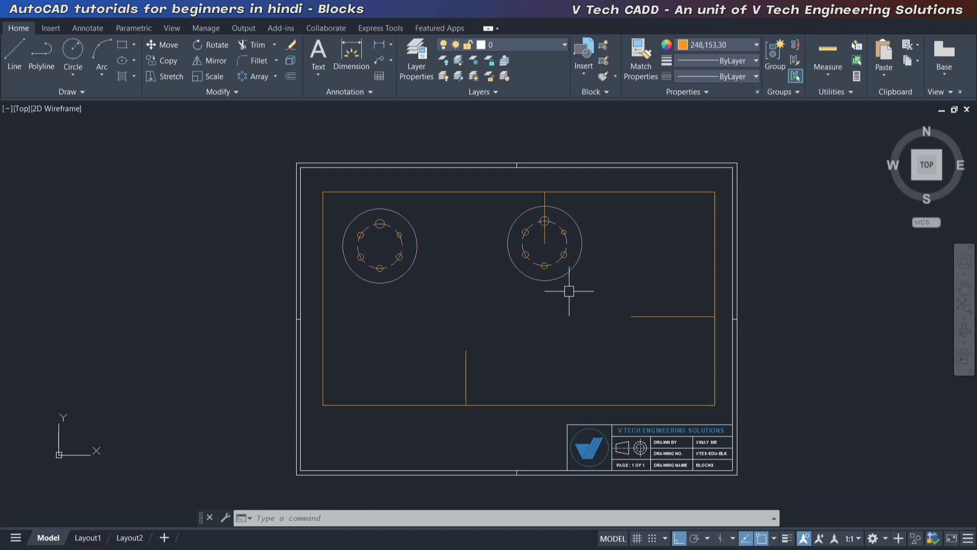
{"action": "left_click", "coordinate": [552, 274]}
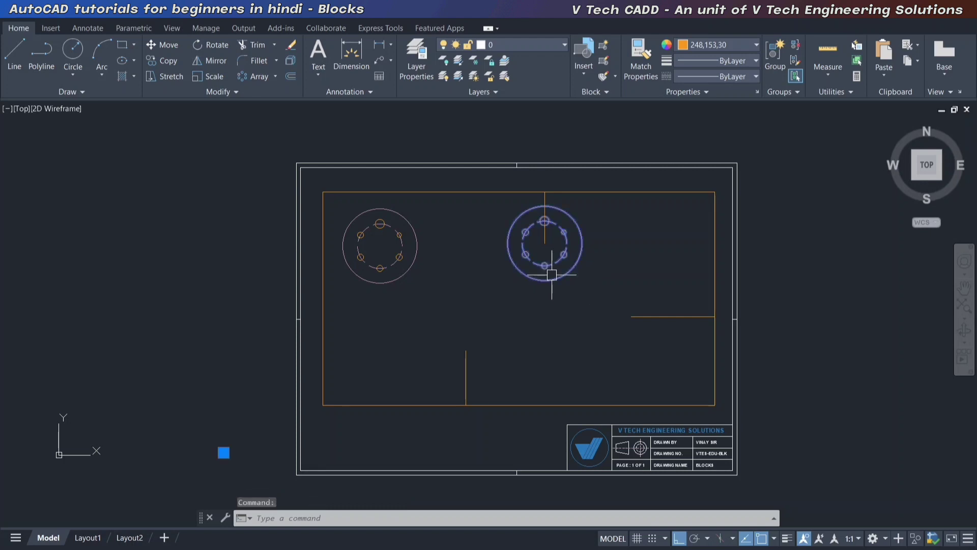
{"action": "double_click", "coordinate": [552, 275]}
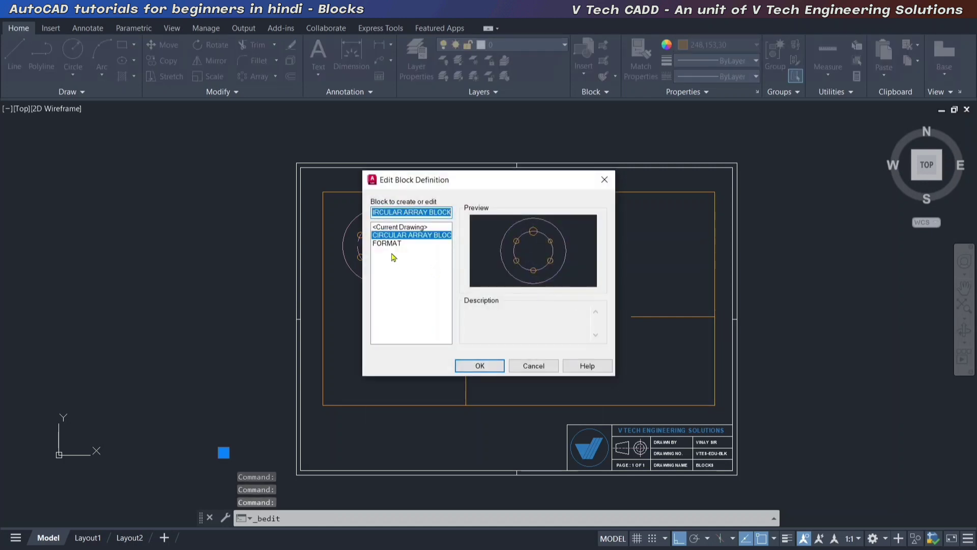
{"action": "left_click", "coordinate": [393, 243]}
{"action": "left_click", "coordinate": [402, 236]}
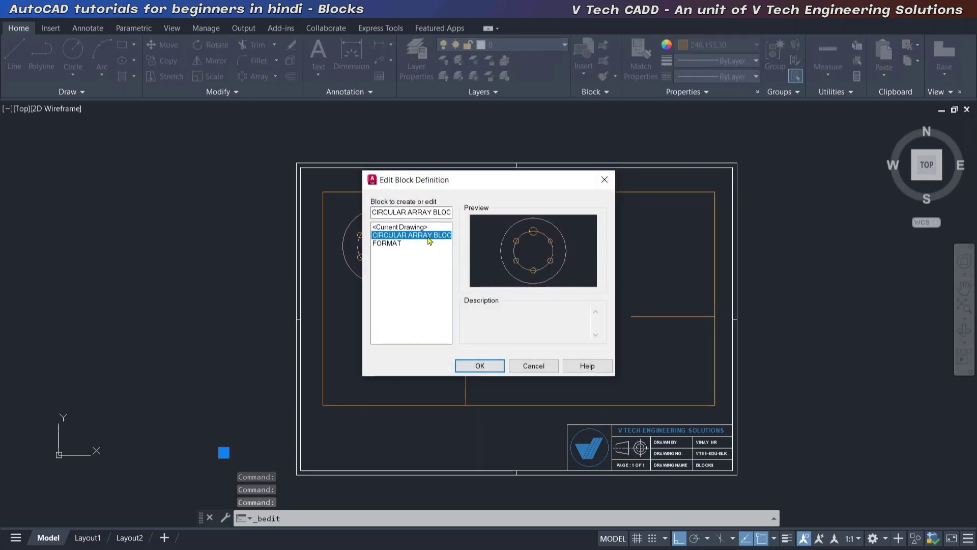
{"action": "key", "text": "Escape"}
{"action": "key", "text": "Escape"}
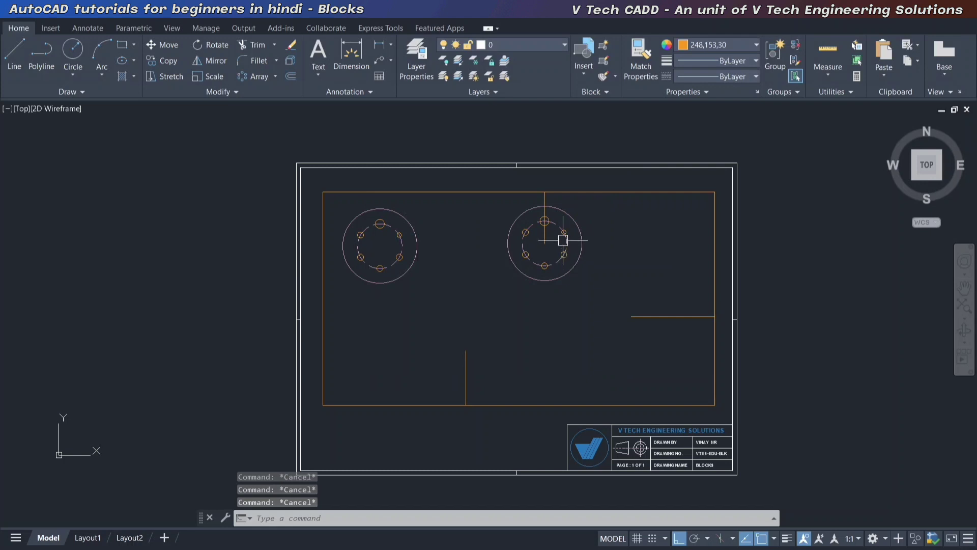
Select both flange copies, then clear the selection.
{"action": "scroll", "coordinate": [567, 264], "scroll_direction": "up", "scroll_amount": 2}
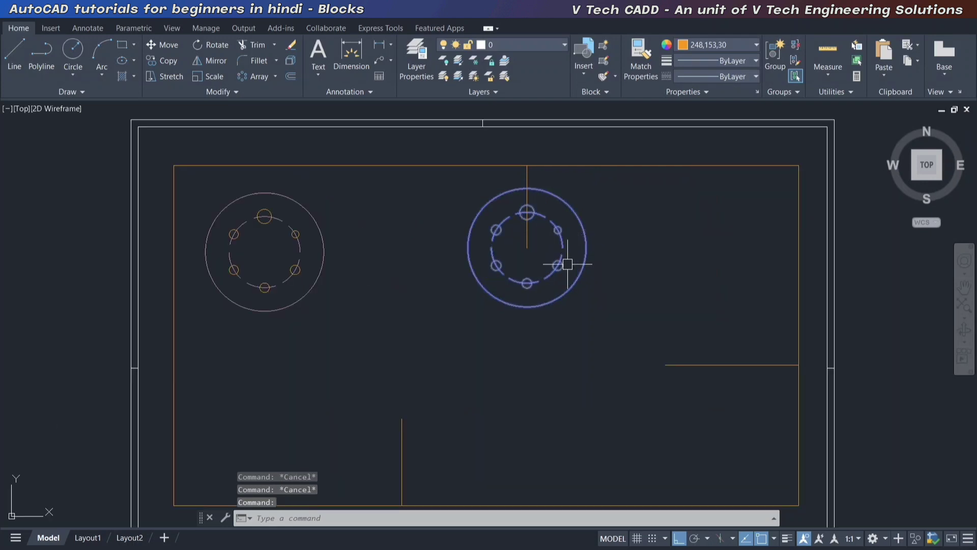
{"action": "left_click", "coordinate": [321, 228]}
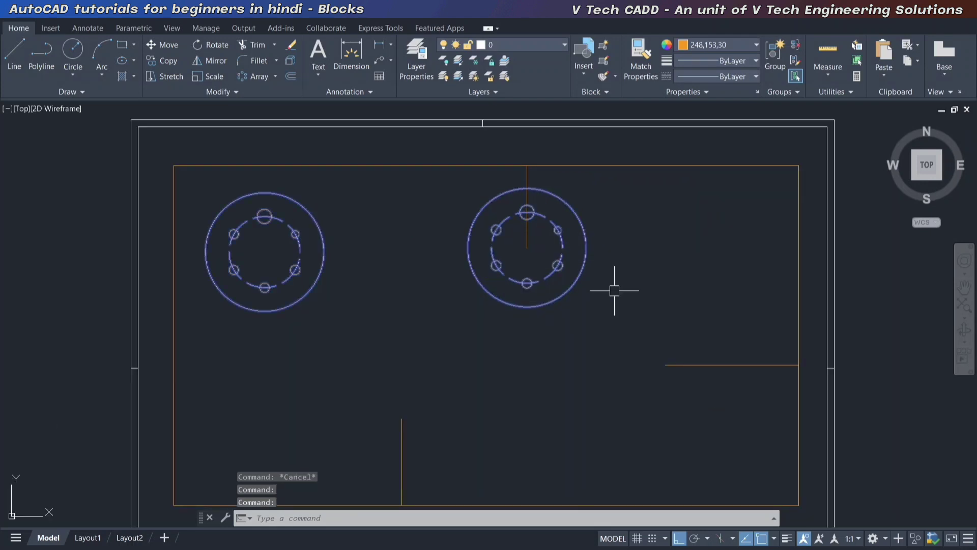
{"action": "scroll", "coordinate": [615, 291], "scroll_direction": "down", "scroll_amount": 2}
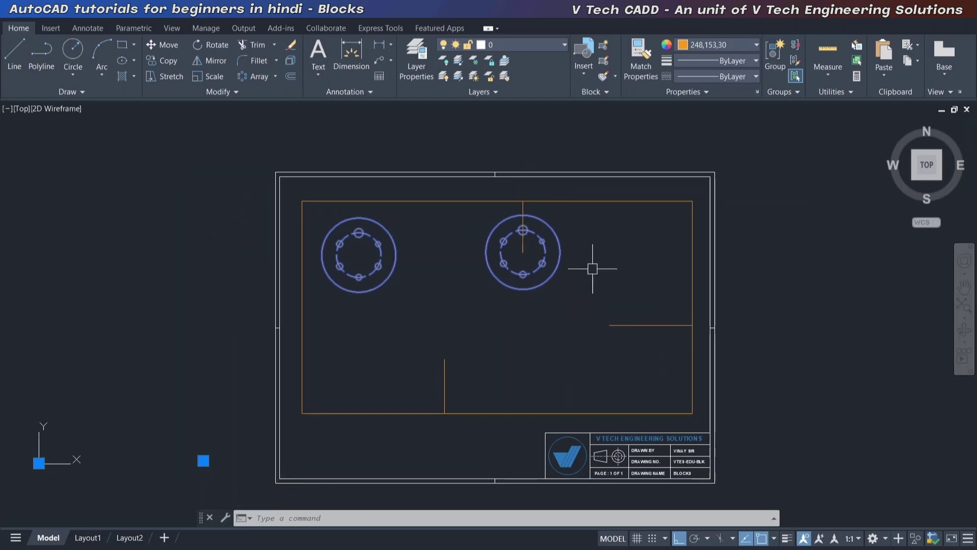
{"action": "key", "text": "Escape"}
{"action": "left_click", "coordinate": [615, 76]}
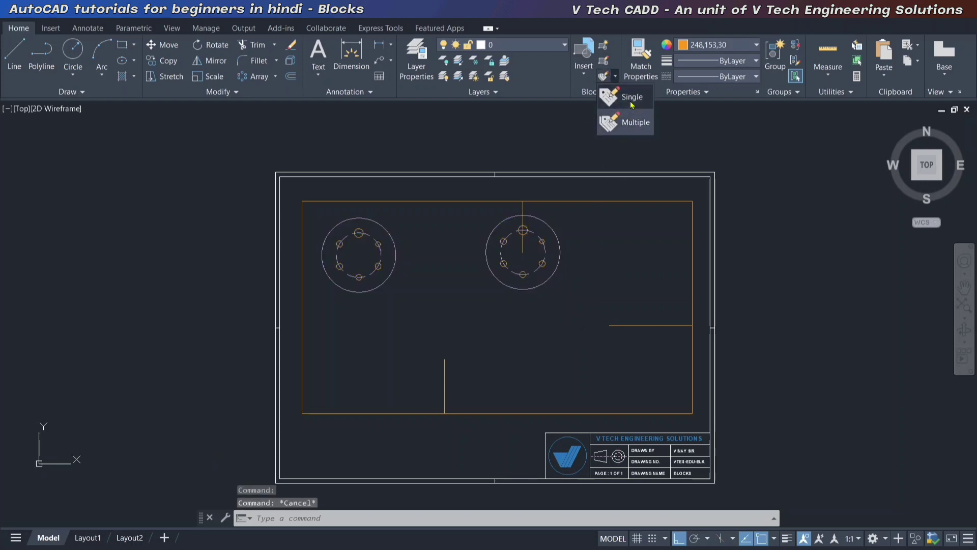
{"action": "left_click", "coordinate": [543, 239]}
{"action": "left_click", "coordinate": [373, 255]}
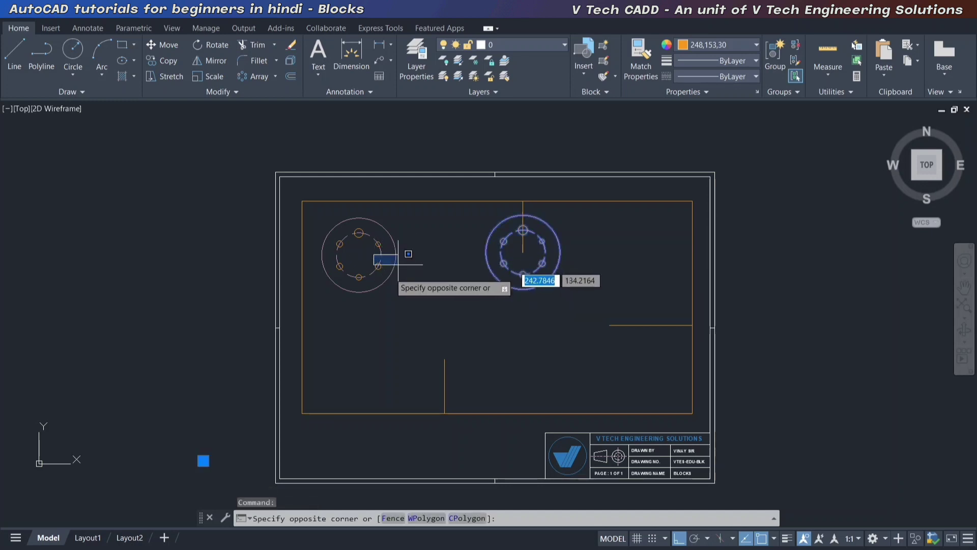
{"action": "left_click", "coordinate": [398, 265]}
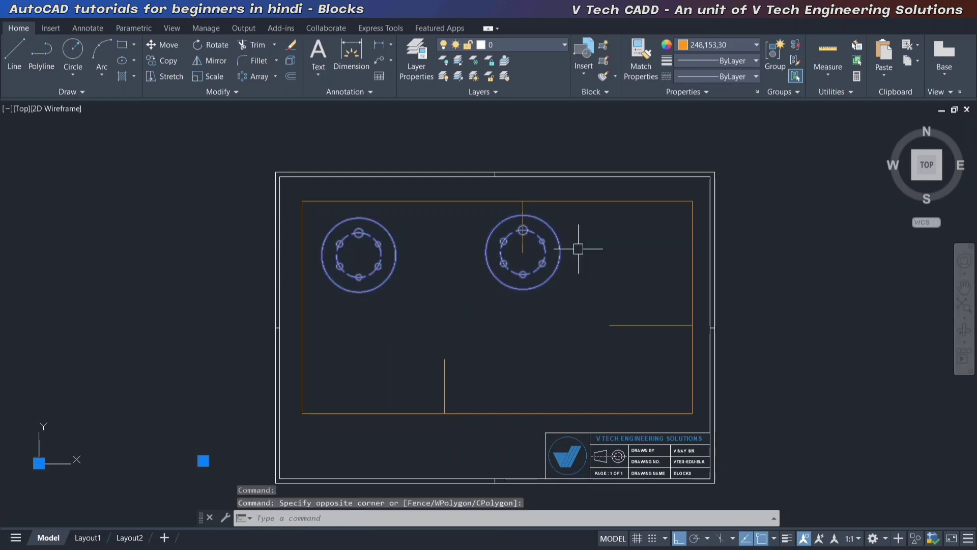
{"action": "key", "text": "Escape"}
{"action": "key", "text": "Escape"}
{"action": "key", "text": "Escape"}
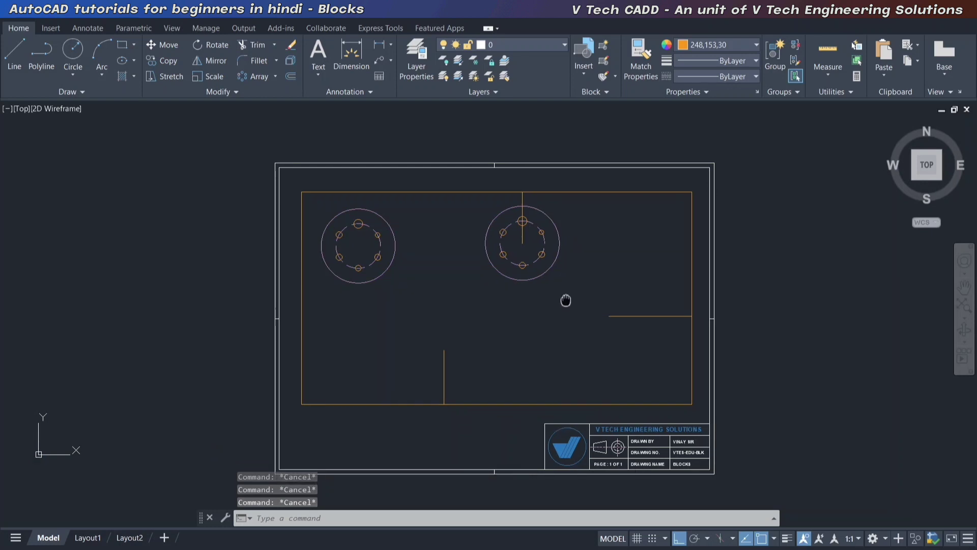
Pan and zoom to fit the whole drawing sheet in view.
{"action": "middle_click_drag", "start_coordinate": [567, 310], "coordinate": [567, 280]}
{"action": "scroll", "coordinate": [543, 285], "scroll_direction": "up", "scroll_amount": 1}
{"action": "middle_click", "coordinate": [525, 285]}
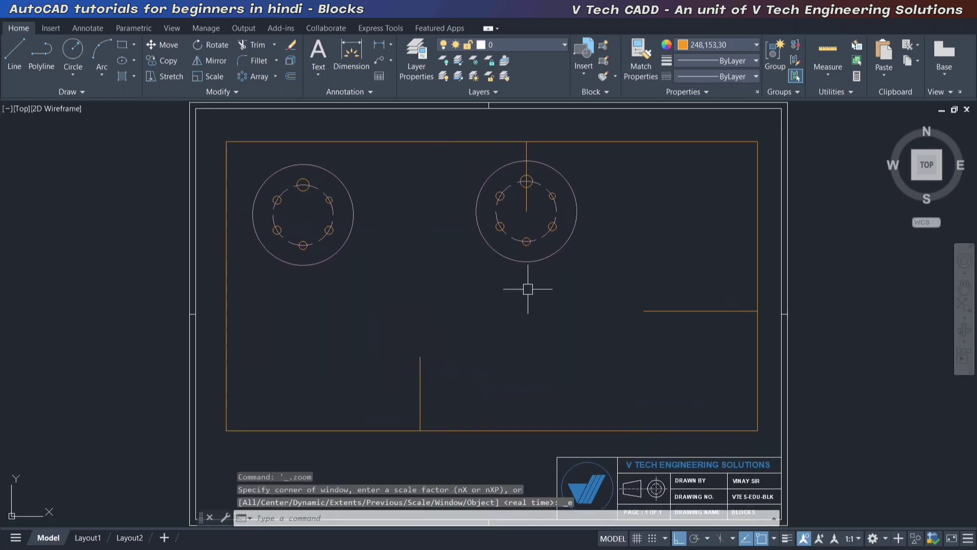
{"action": "key", "text": "ctrl+s"}
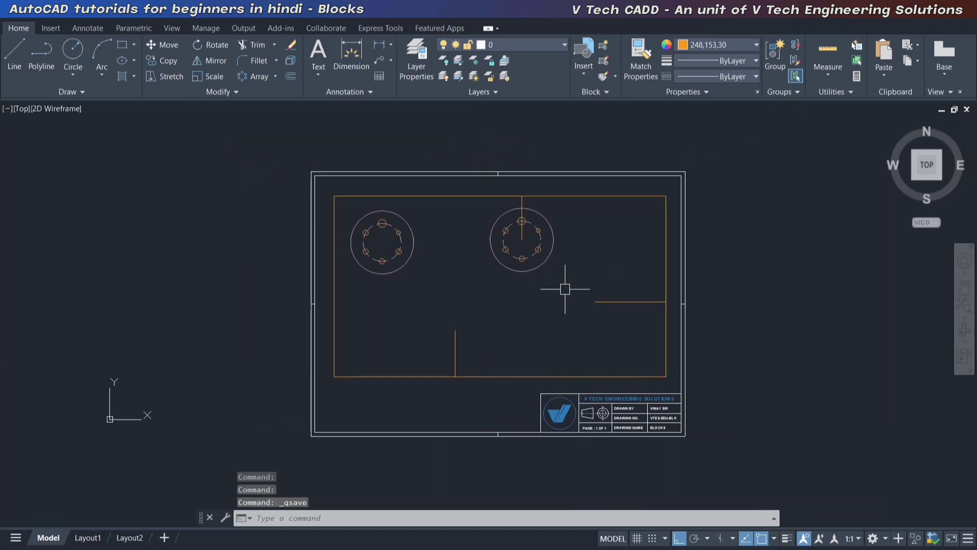